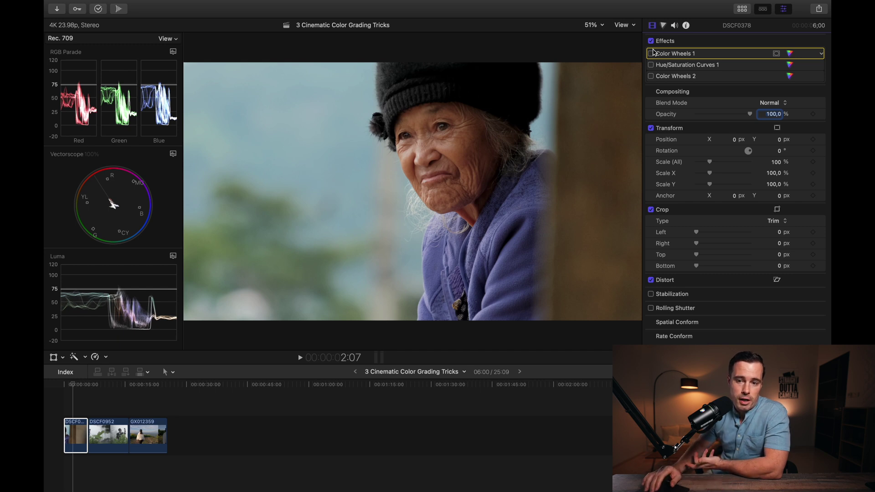
Enable the Color Wheels 1 correction on clip DSCF0378 and inspect its wheel adjustments
click(651, 54)
click(790, 53)
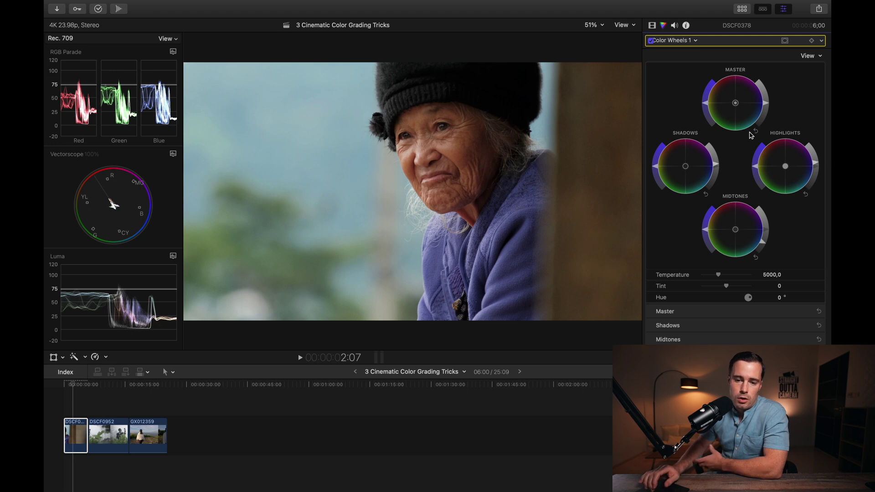
click(653, 25)
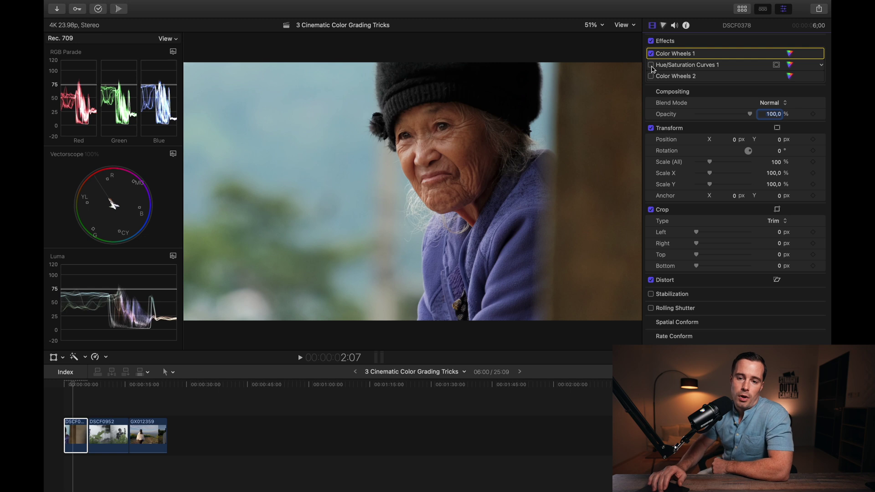
Enable Hue/Saturation Curves 1 on clip DSCF0378, comparing the image with and without the correction
click(651, 66)
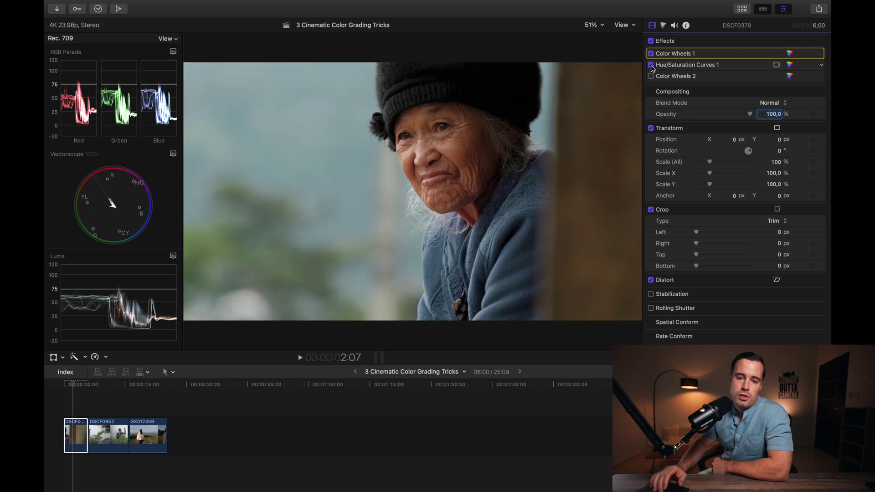
mouse_move(777, 55)
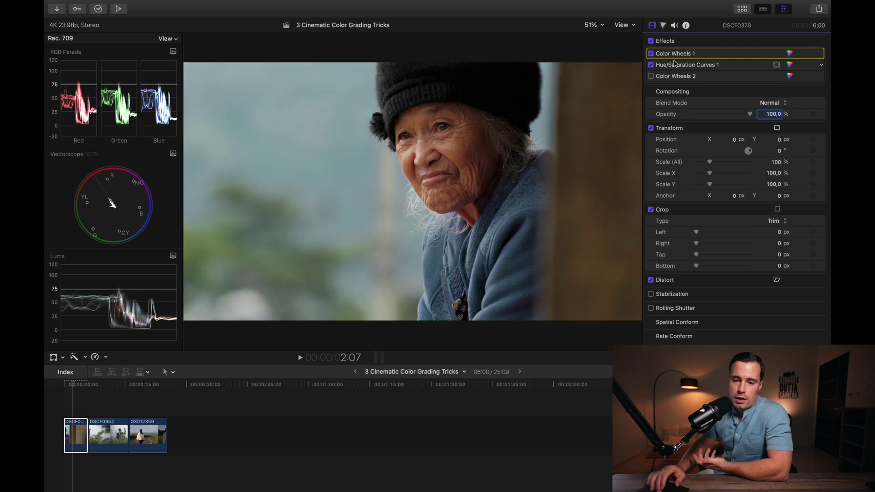
click(651, 65)
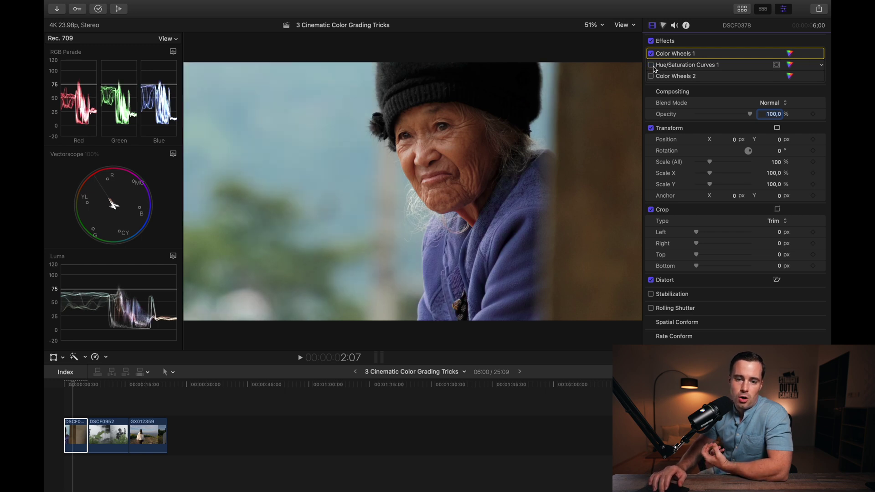
click(651, 65)
click(652, 65)
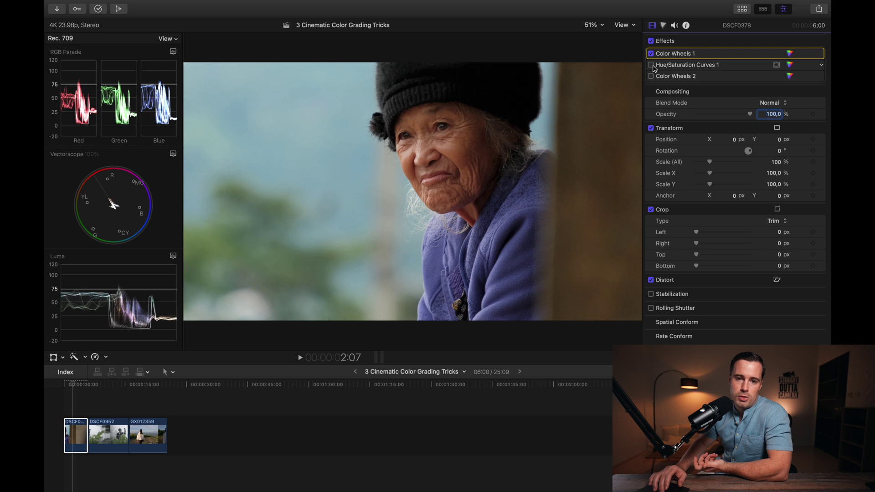
click(652, 65)
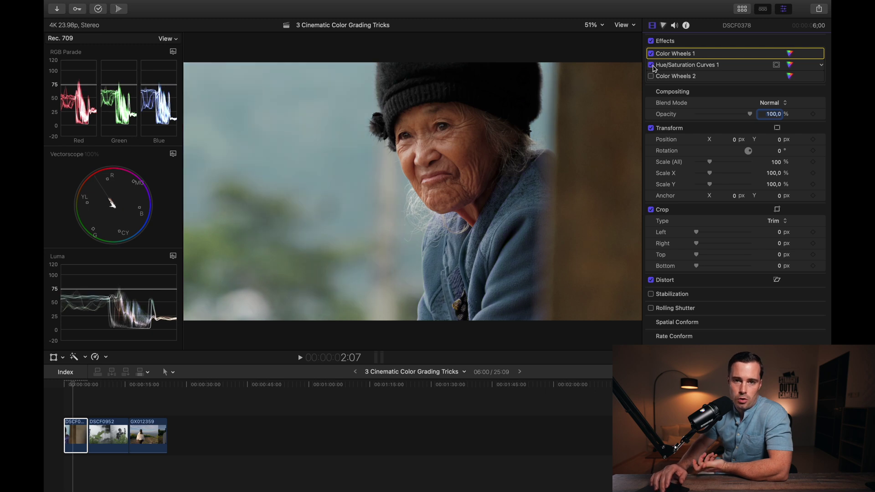
Show the individual curves of Hue/Saturation Curves 1 and compare the image with the correction off and on
click(790, 65)
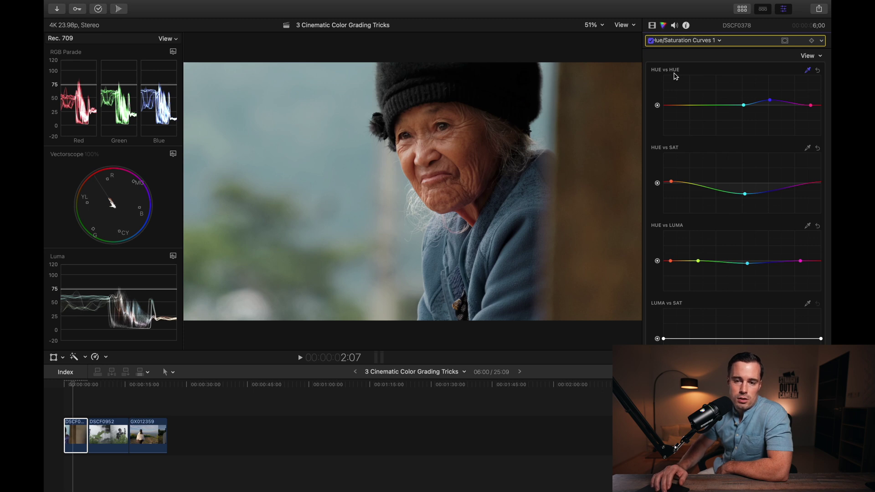
click(650, 42)
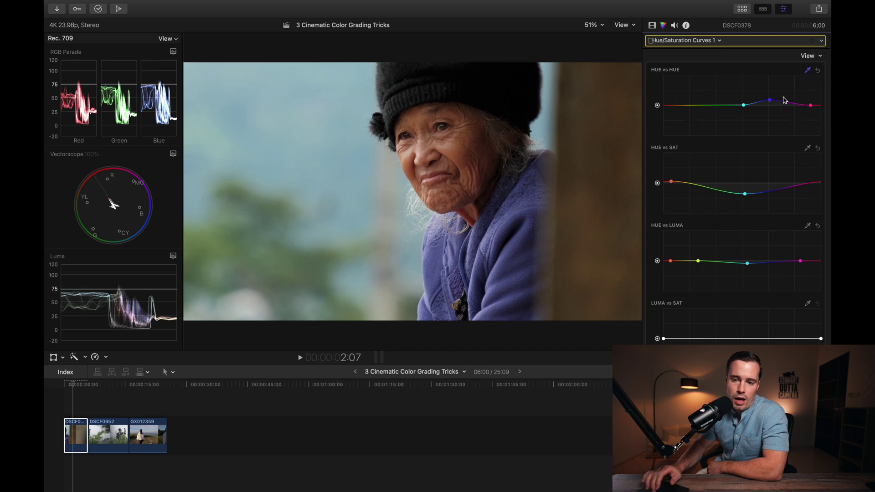
key(super+6)
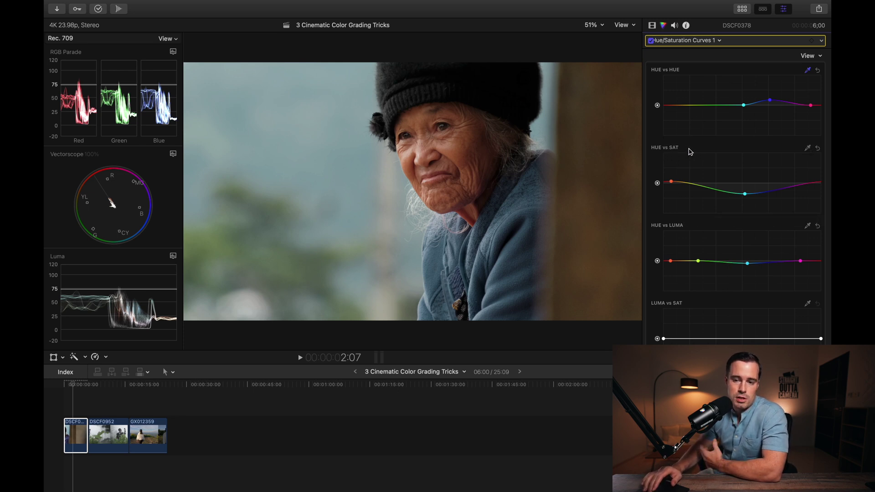
Try resetting the HUE vs SAT curve to compare the background saturation, undoing each reset
click(672, 182)
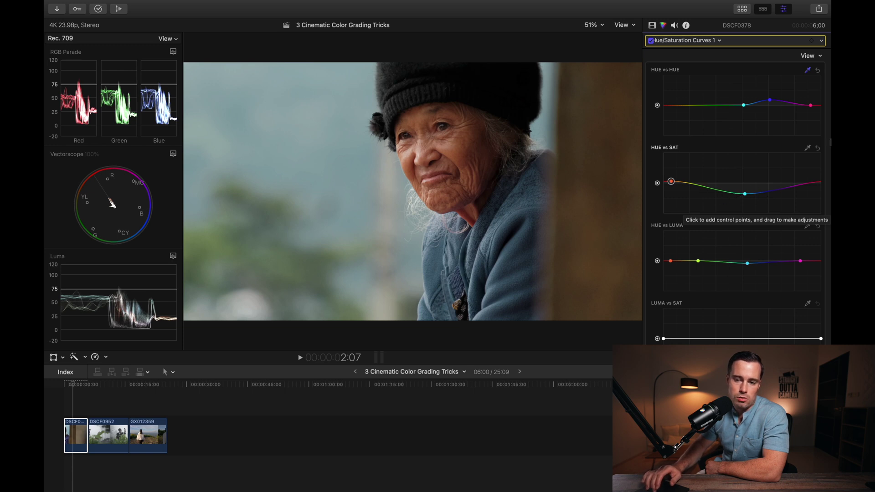
click(818, 148)
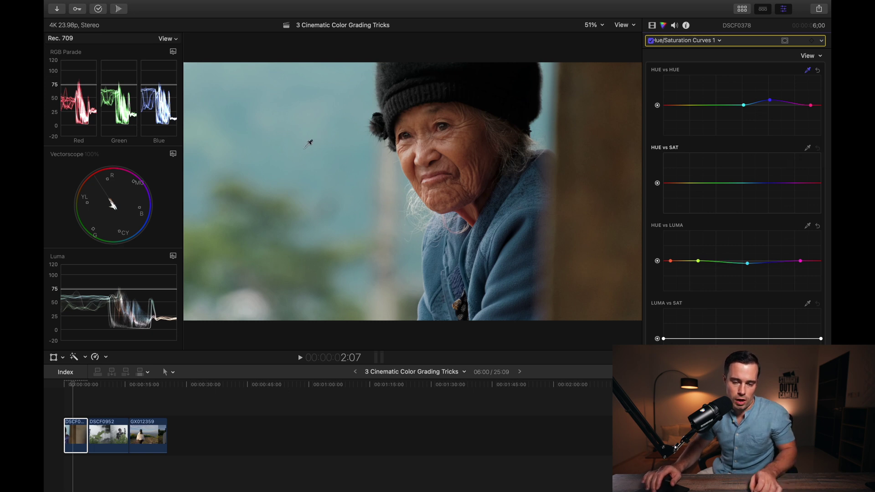
key(super+z)
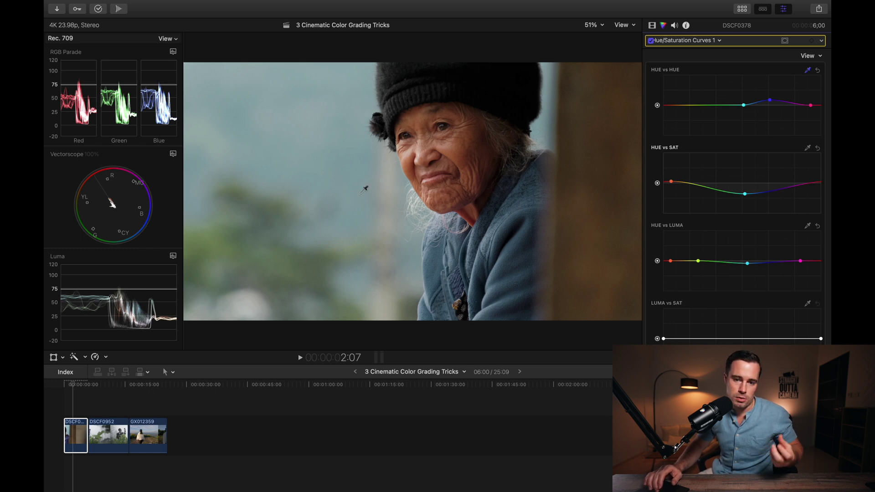
click(817, 148)
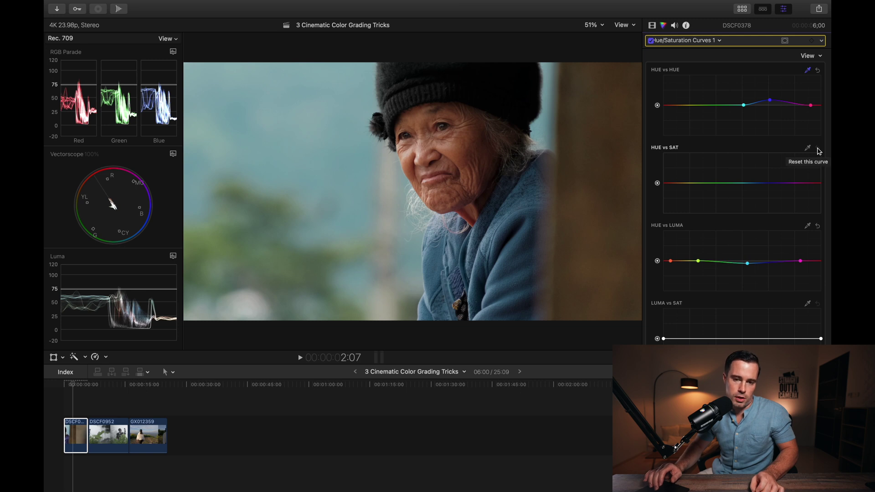
key(super+z)
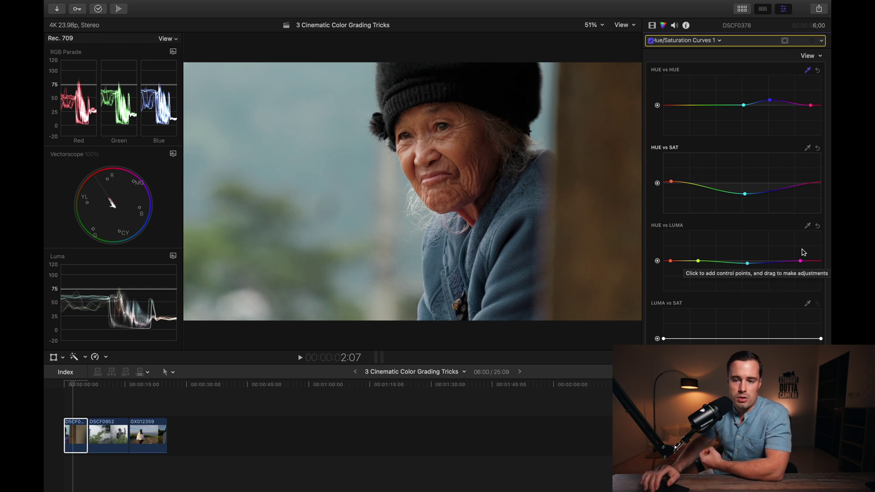
Try resetting the HUE vs LUMA curve and pulling its cyan point far down, undoing each change
click(818, 227)
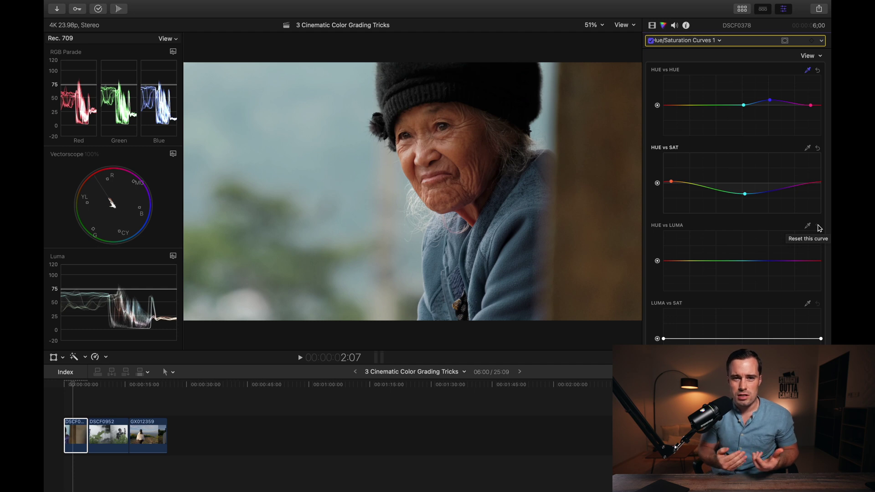
key(super+z)
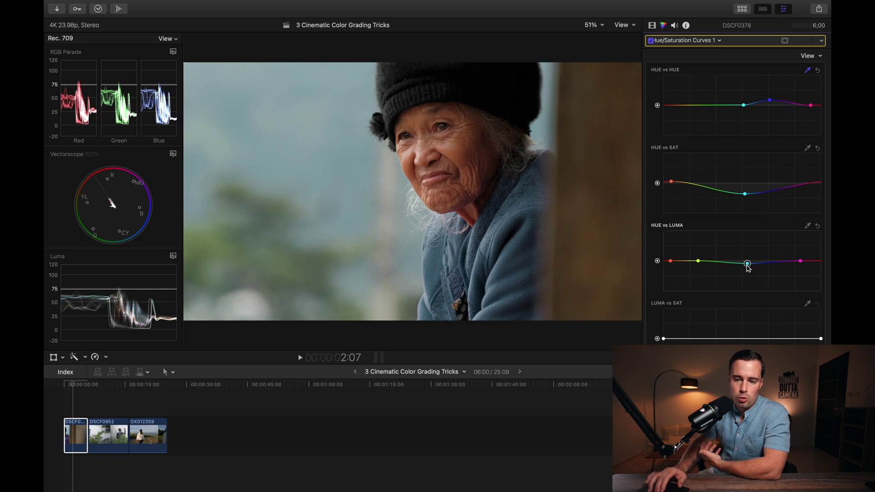
drag(747, 264, 751, 283)
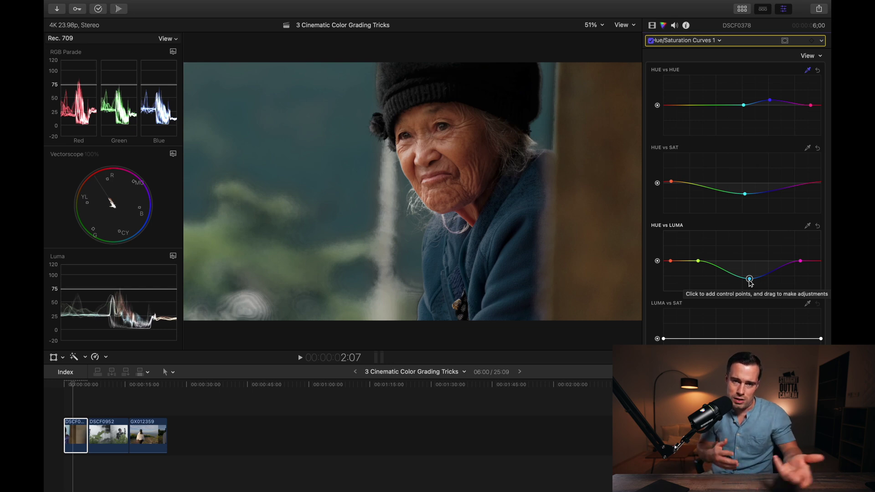
key(super+z)
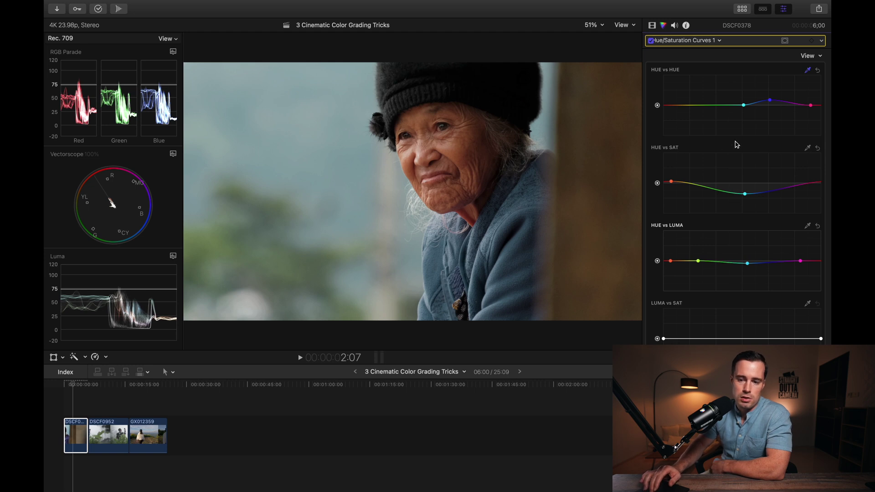
Reset the HUE vs SAT curve, sample the woman's skin tone in the image, and raise the sampled orange point slightly
click(818, 149)
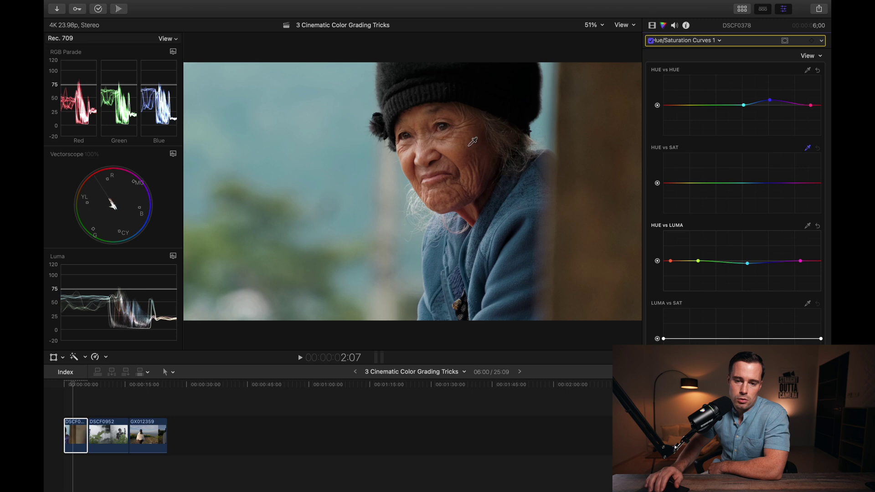
drag(465, 145, 483, 150)
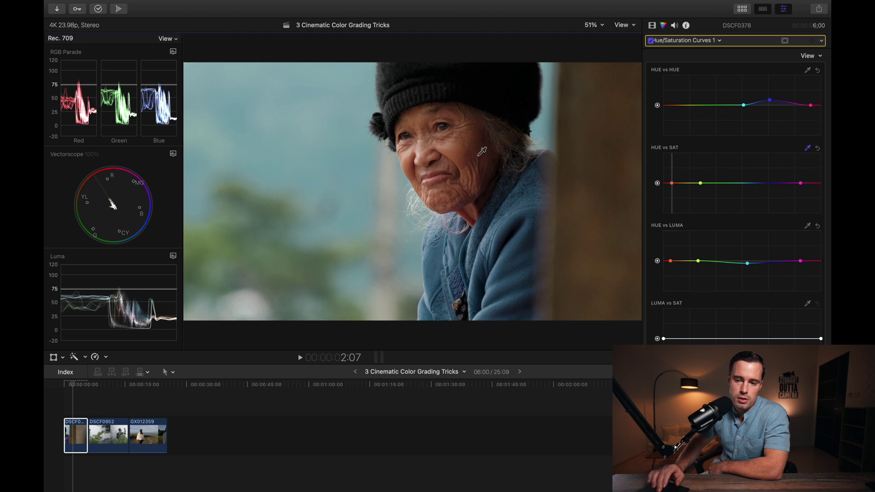
click(673, 183)
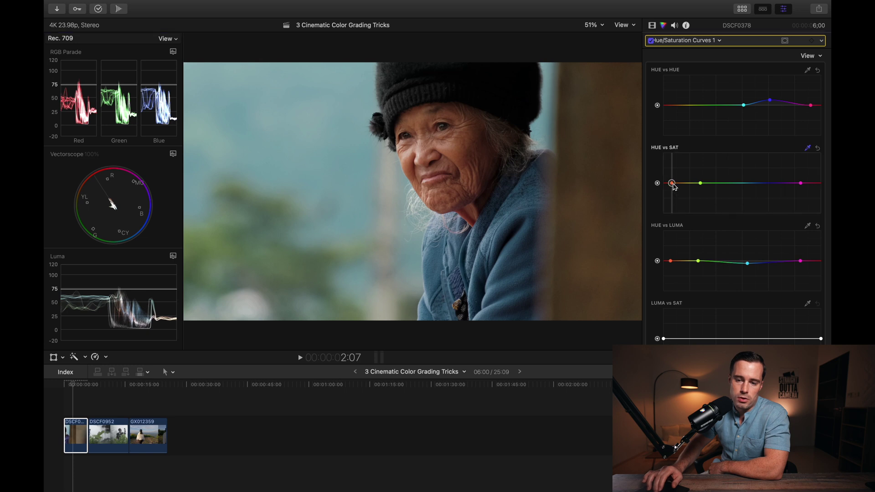
drag(672, 183, 673, 181)
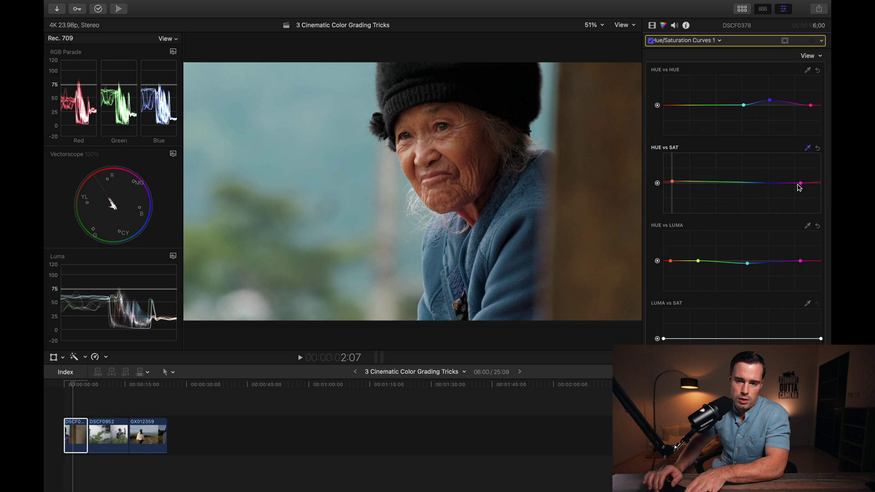
Pull the HUE vs SAT curve moderately down at cyan without the magenta point, comparing it against the reset curve
drag(801, 183, 744, 199)
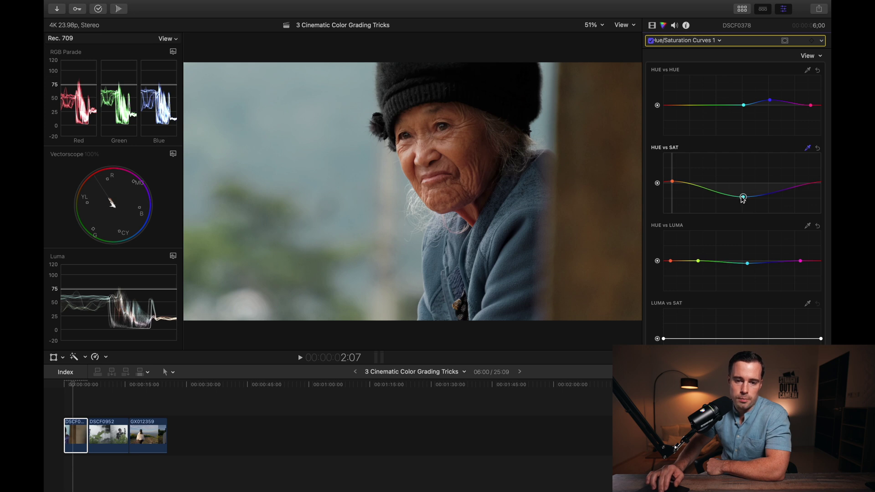
click(817, 148)
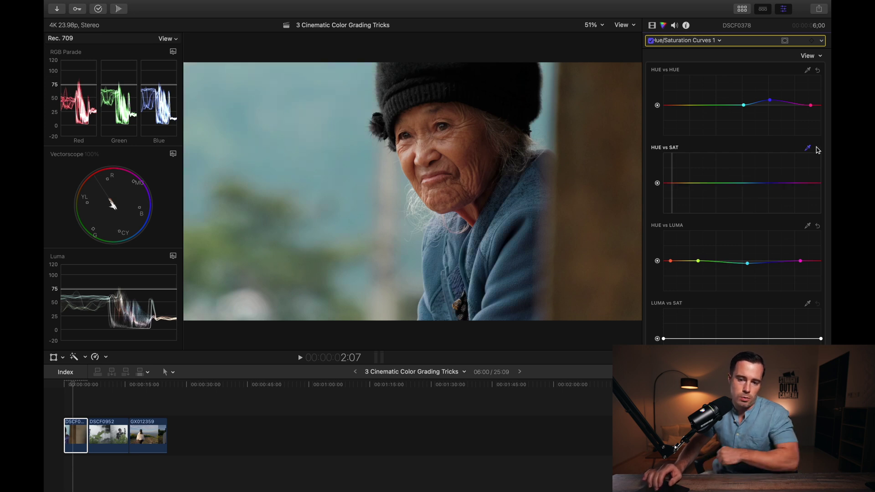
key(ctrl+z)
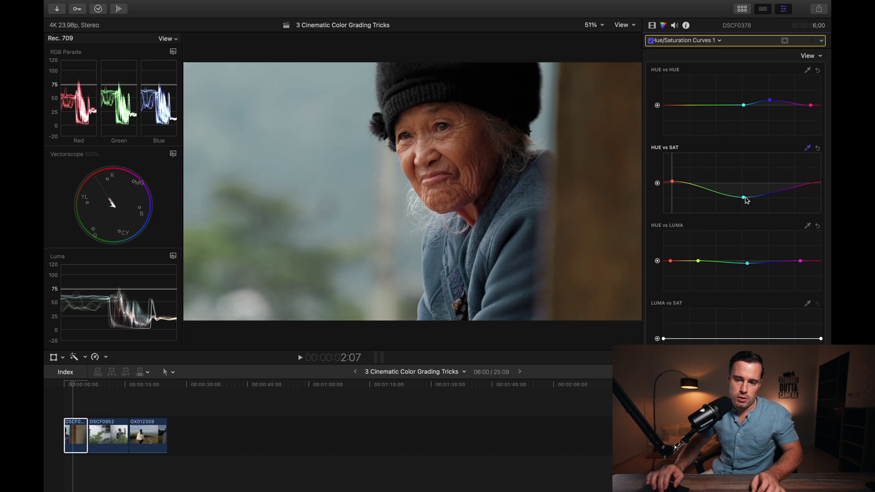
drag(745, 200, 745, 197)
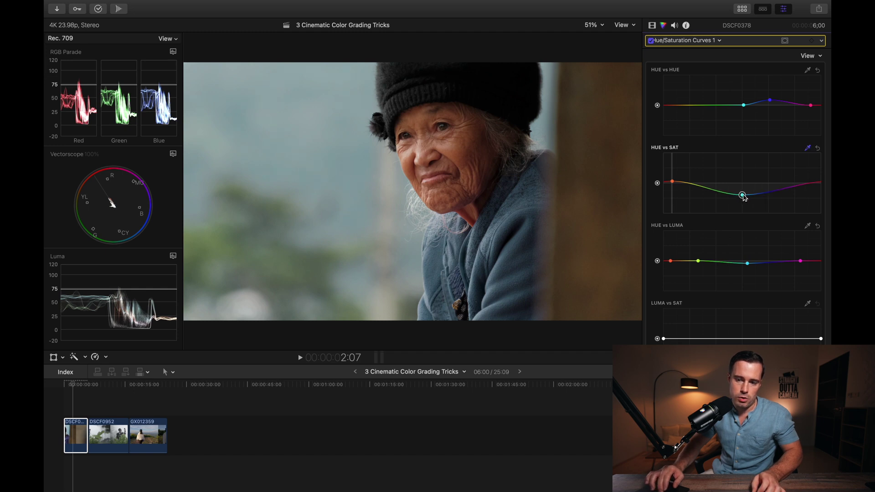
click(817, 149)
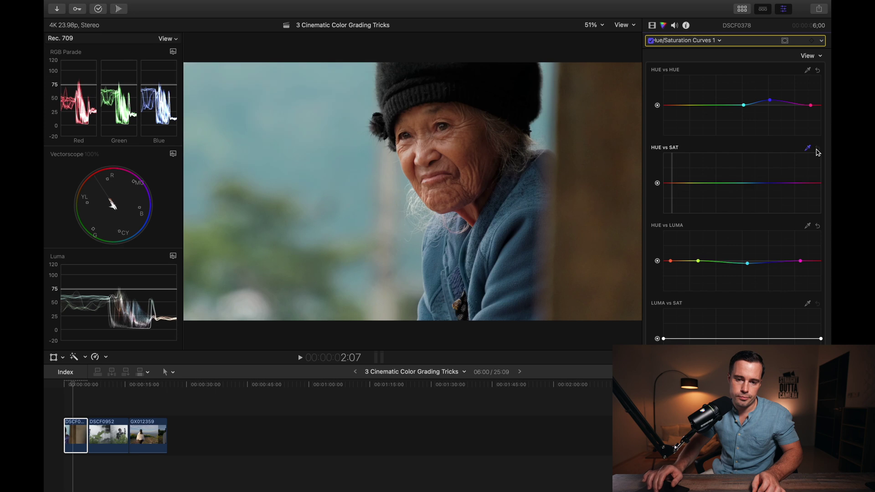
key(super+z)
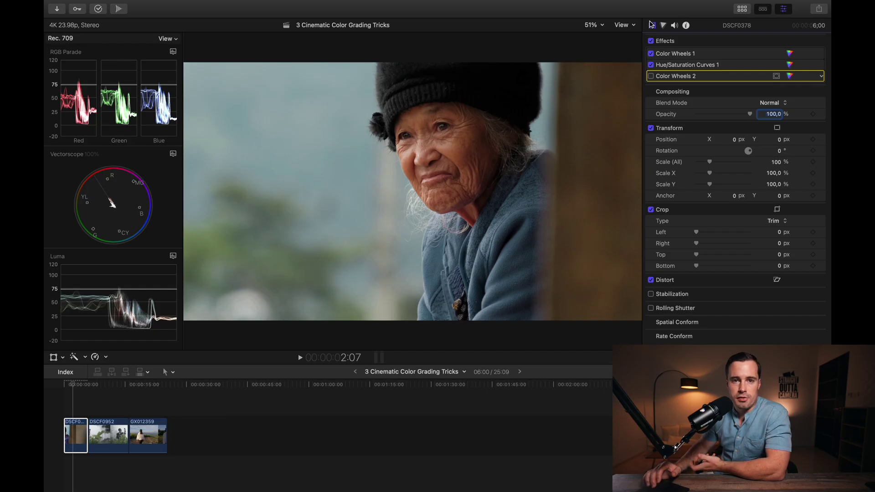
Enable the Color Wheels 2 correction on clip DSCF0378 and inspect its wheel adjustments
click(651, 76)
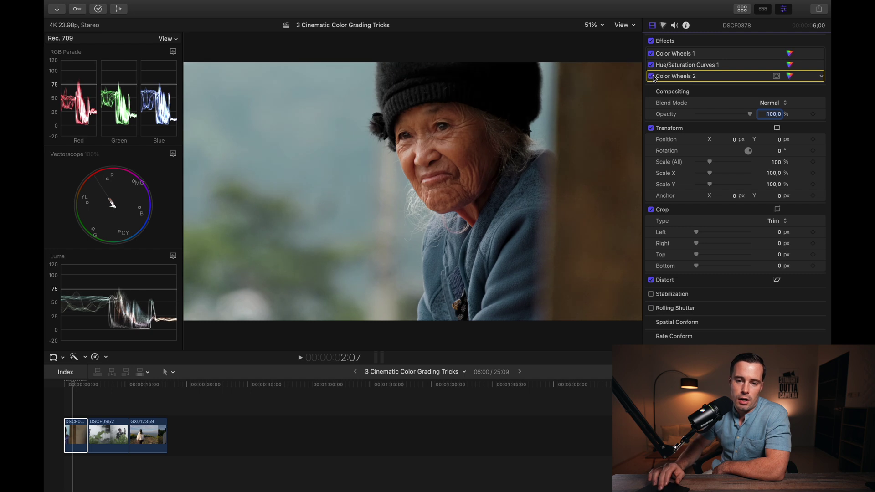
click(790, 76)
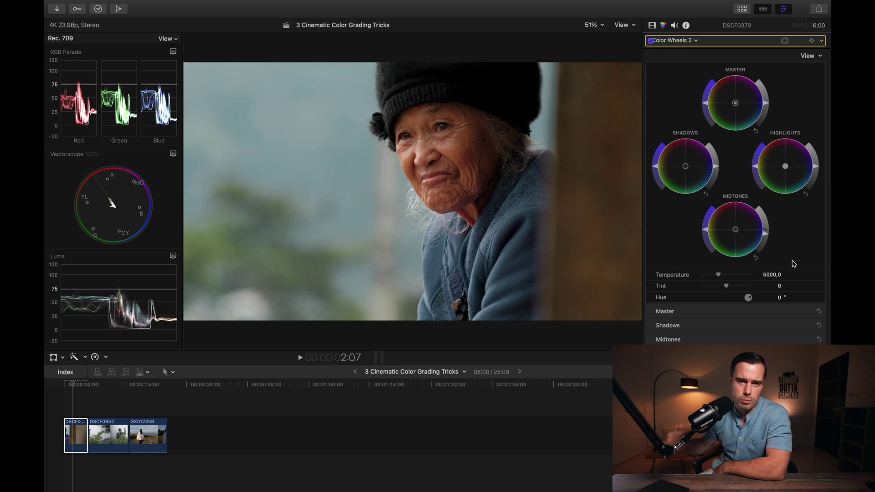
click(652, 26)
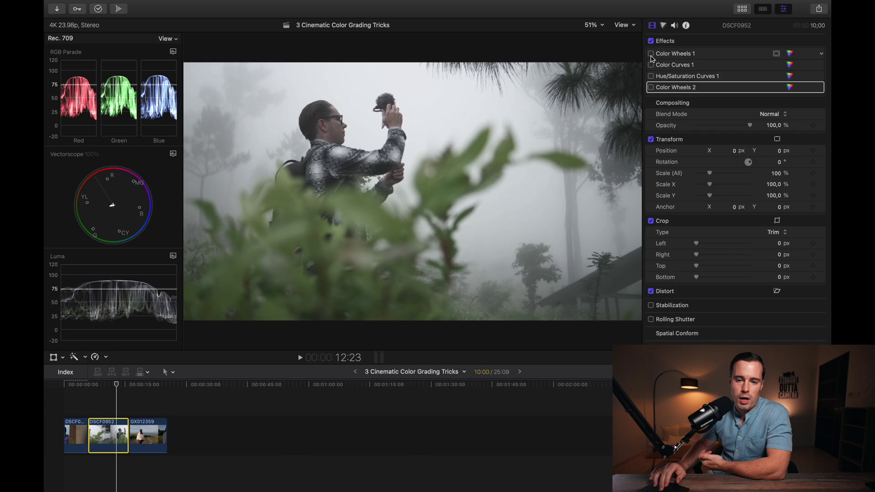
Enable Color Wheels 1 and Color Curves 1 on clip DSCF0952 and show the Color Wheels 1 adjustments
click(651, 64)
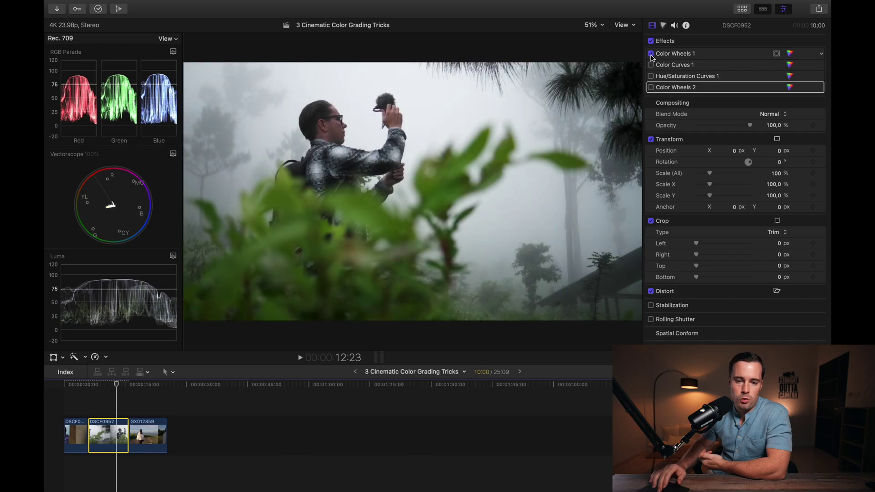
click(651, 65)
click(746, 51)
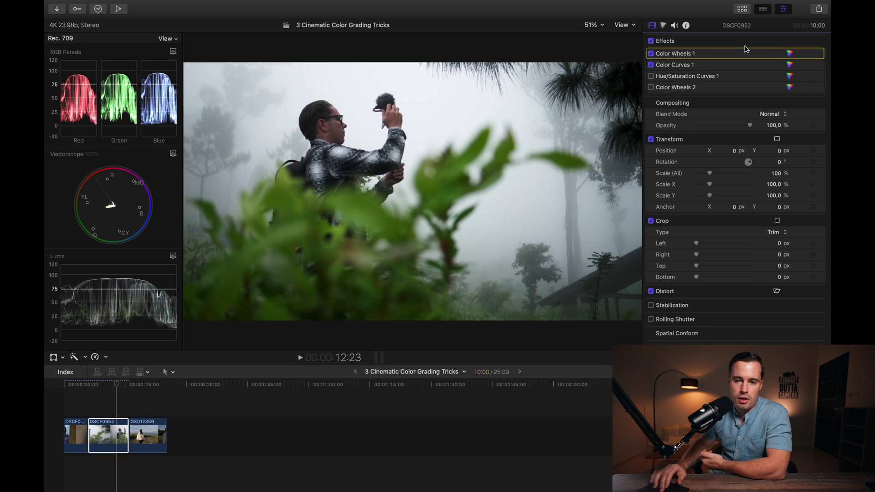
click(791, 54)
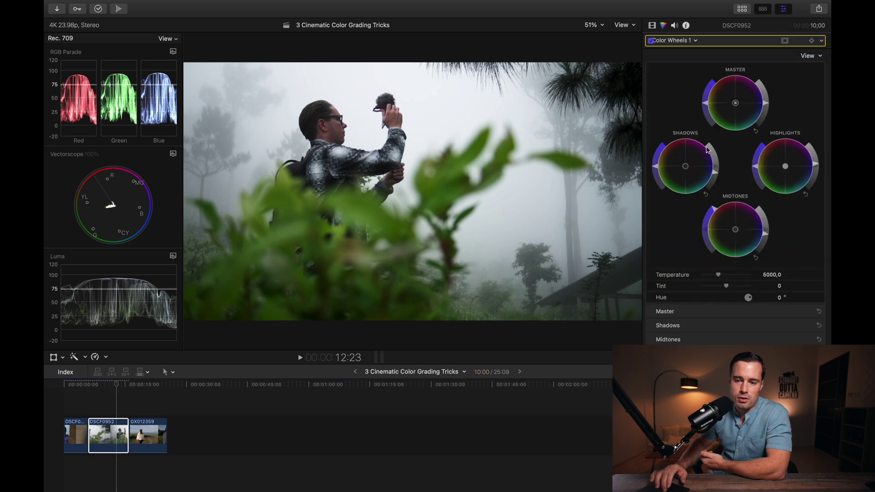
Inspect the Color Curves 1 adjustments on clip DSCF0952, and enable Hue/Saturation Curves 1 with its curves shown
click(652, 26)
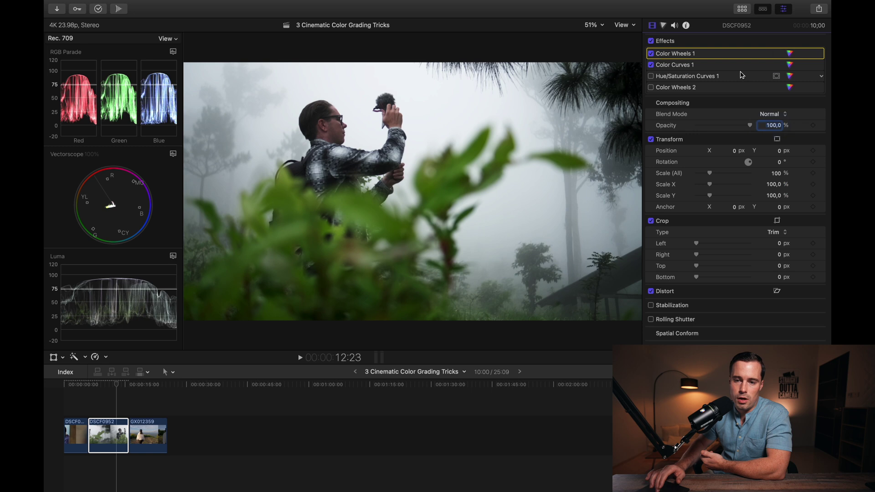
click(790, 65)
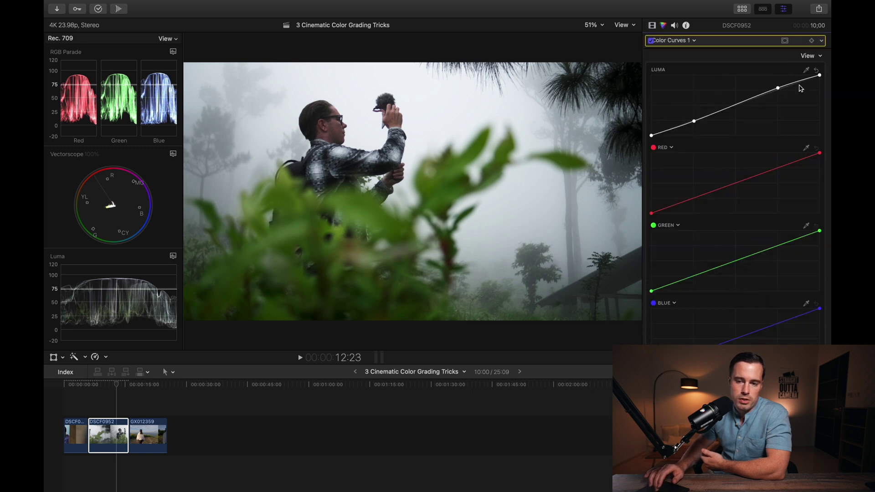
click(653, 26)
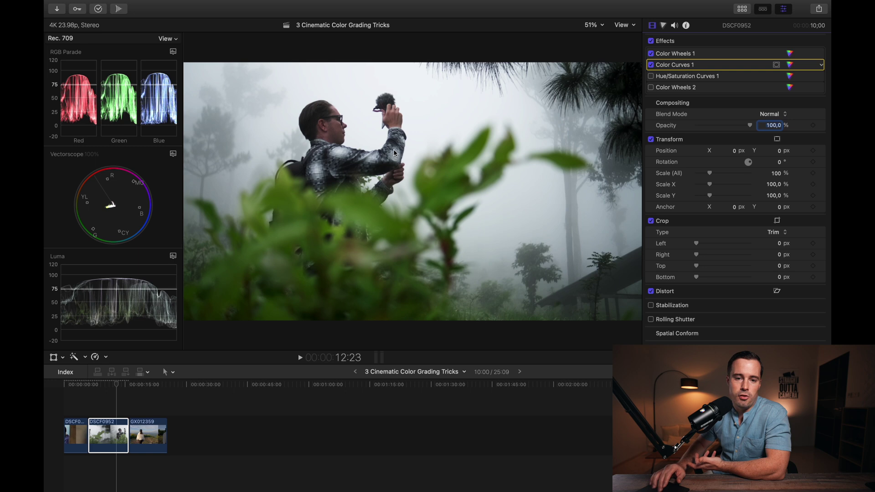
click(651, 76)
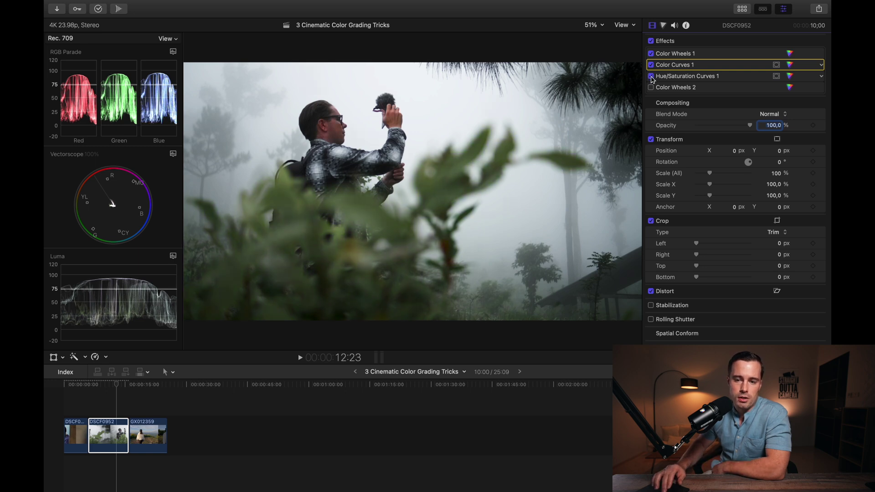
click(790, 76)
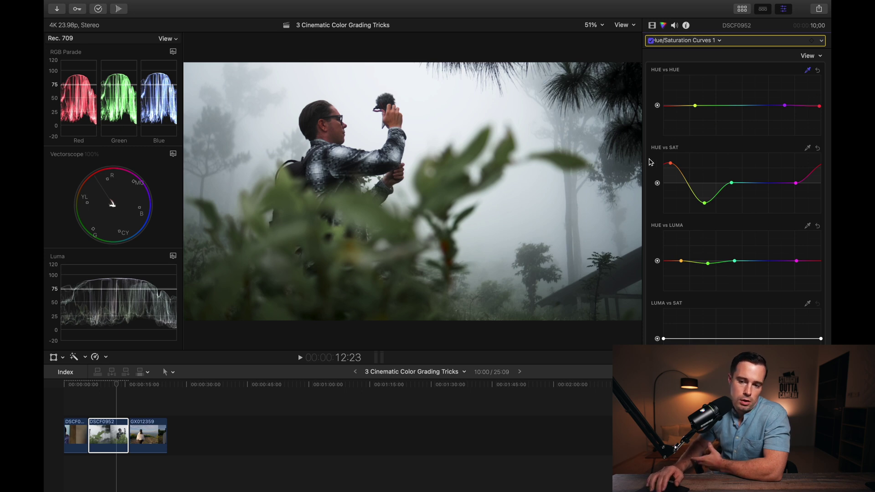
Reset the HUE vs SAT curve and the HUE vs LUMA curve in turn to compare the image, undoing each reset
click(818, 149)
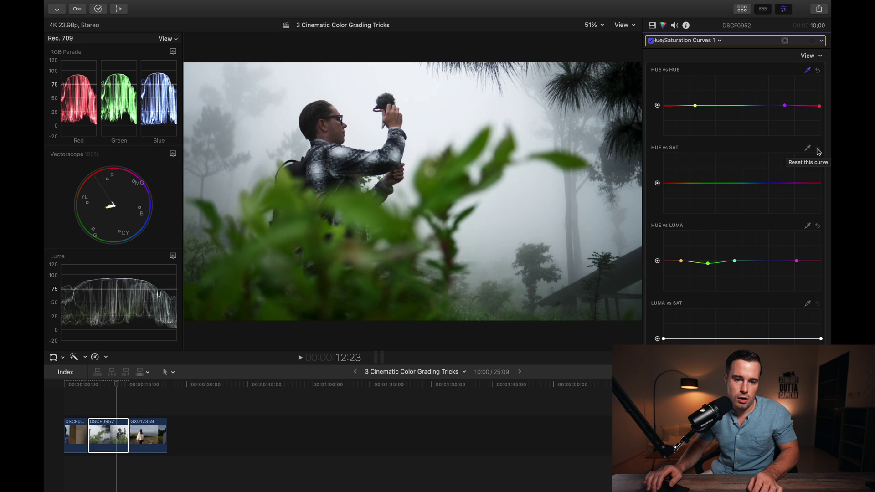
key(super+z)
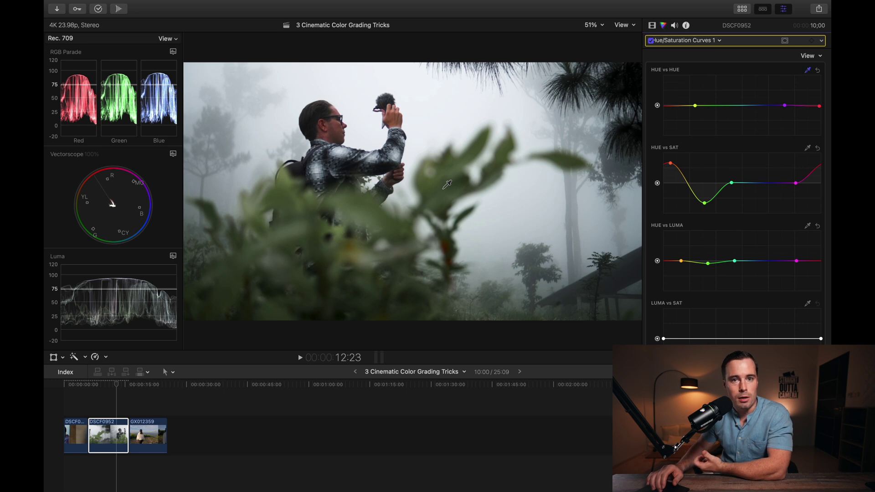
click(819, 226)
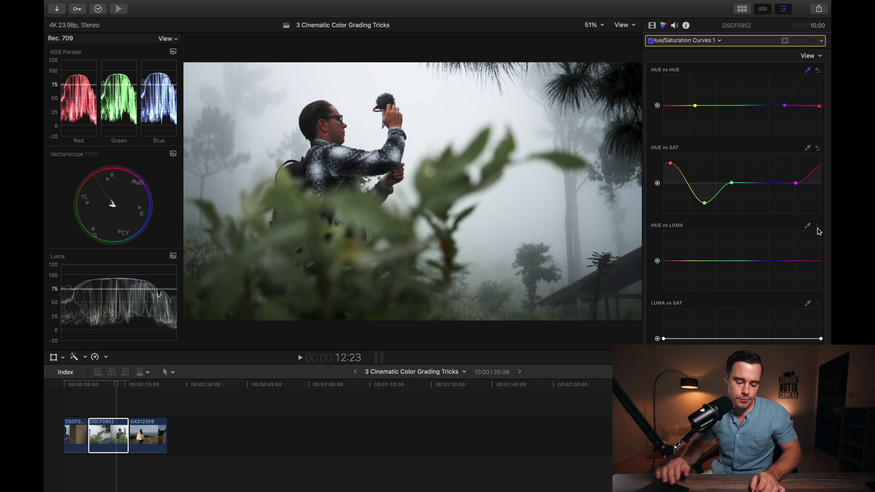
key(super+z)
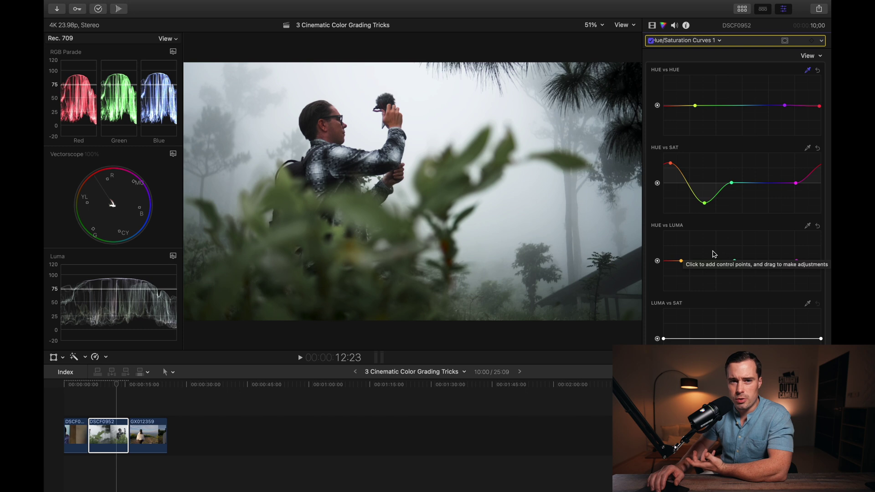
Try pulling the green point of the HUE vs LUMA curve further down to darken the foliage, and undo it
click(703, 266)
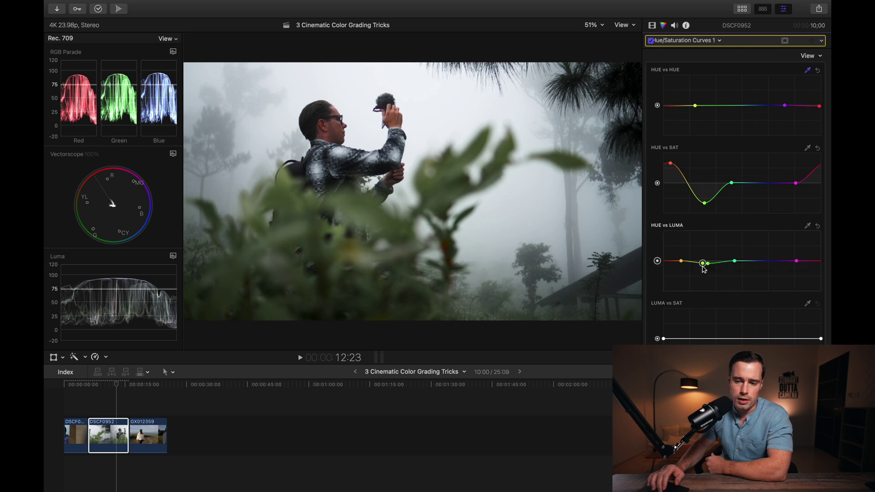
drag(708, 264, 707, 274)
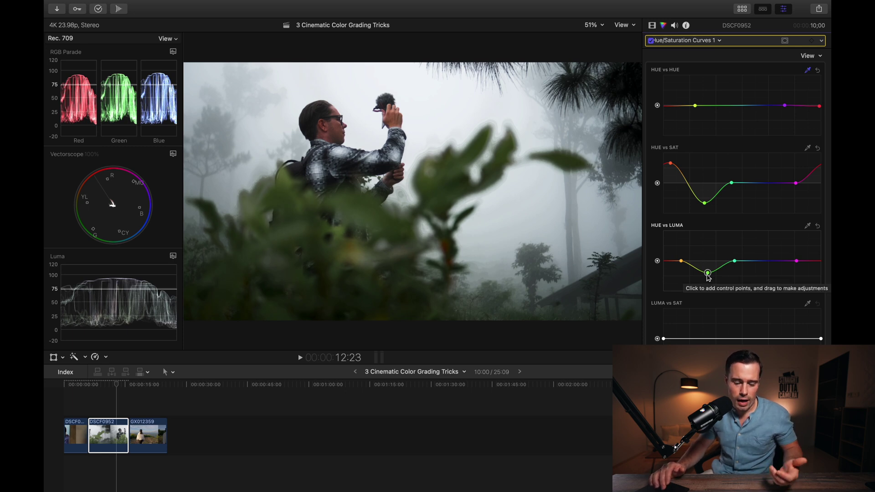
key(super+z)
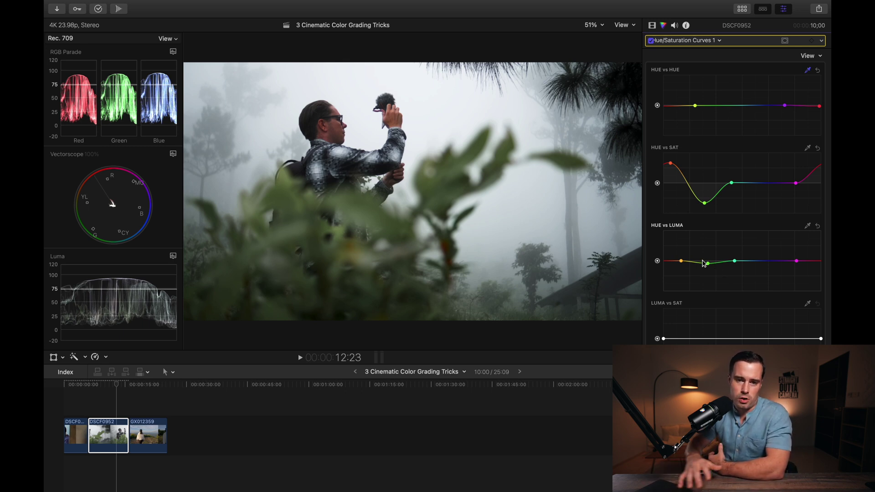
Enable Color Wheels 2 on clip DSCF0952, show its wheels, and compare the image with the highlights wheel temporarily reset
click(652, 26)
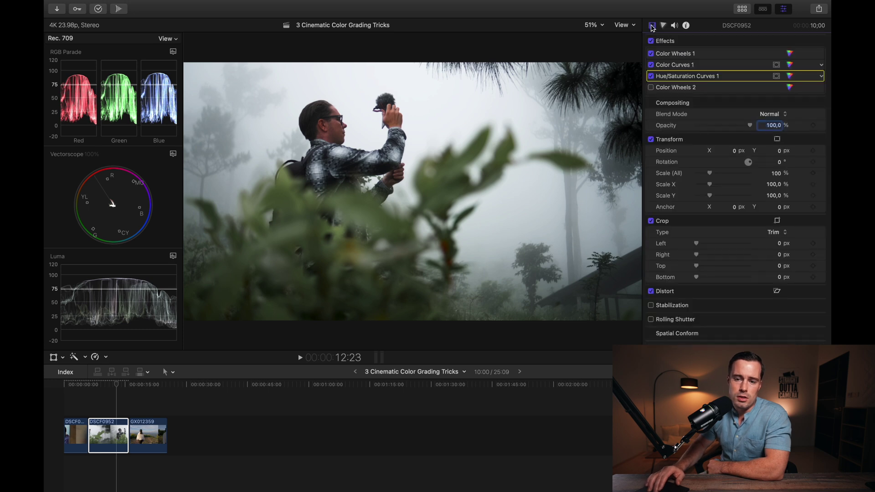
click(651, 88)
click(651, 88)
click(651, 88)
click(680, 88)
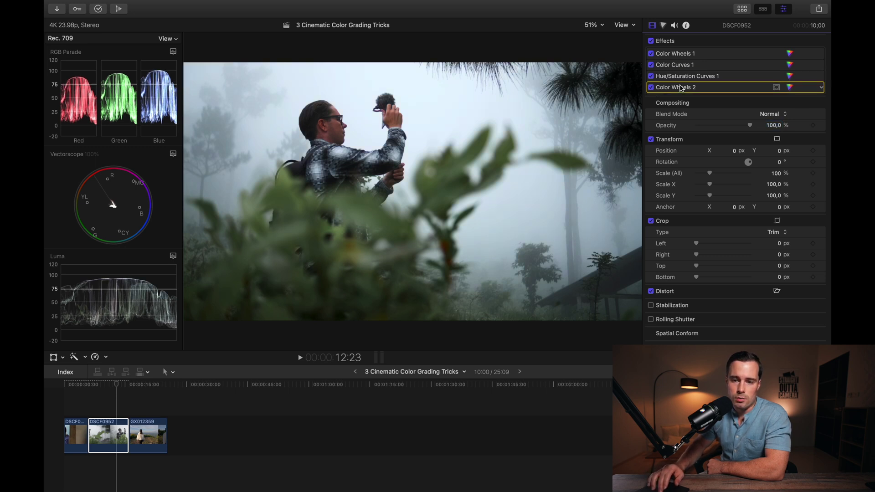
click(679, 77)
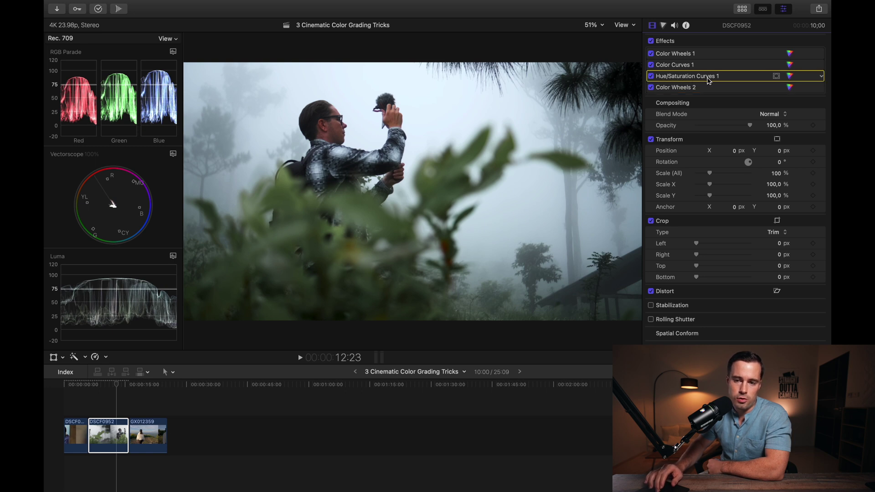
click(685, 88)
click(791, 87)
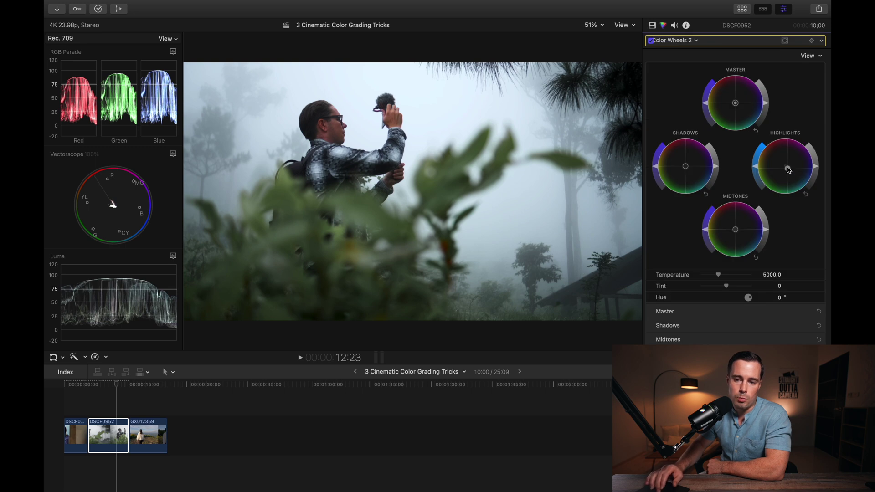
click(805, 194)
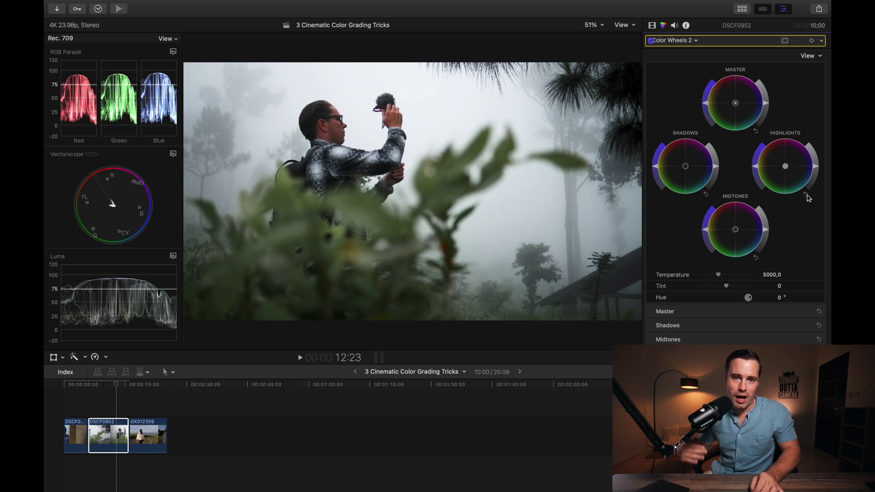
key(super+z)
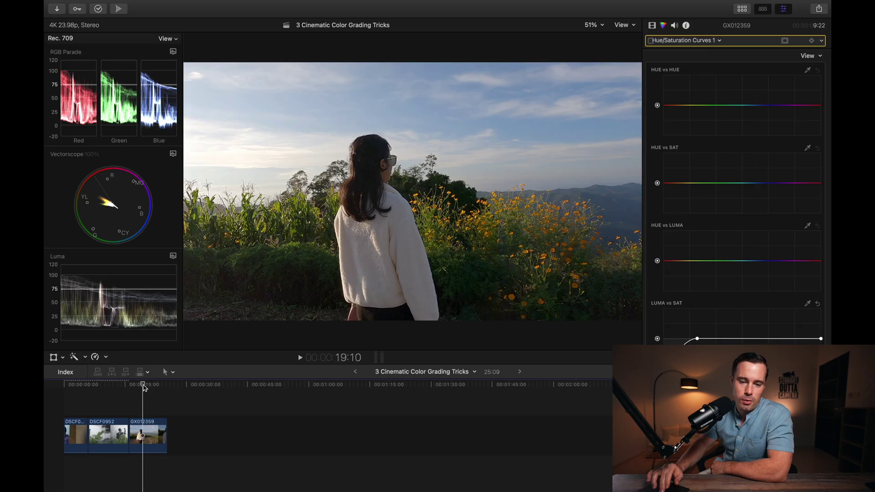
Move the playhead to 19:15, select clip GX012359 and show its list of effects
drag(144, 386, 143, 385)
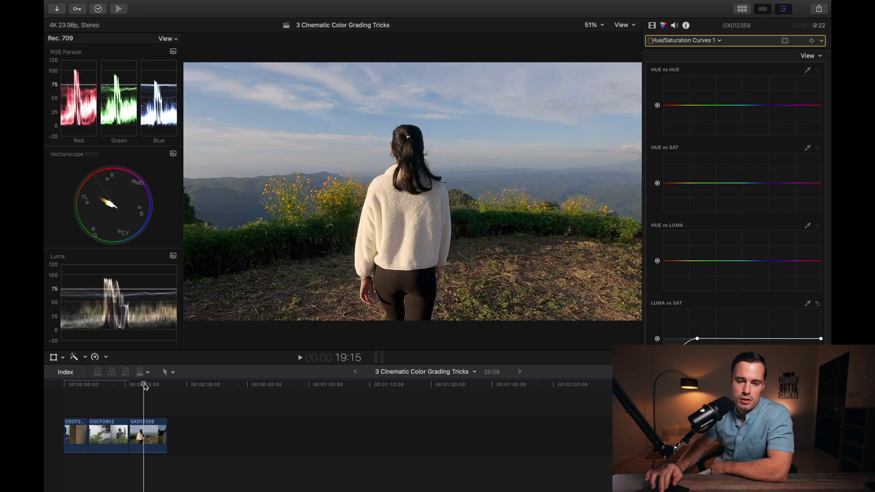
click(146, 433)
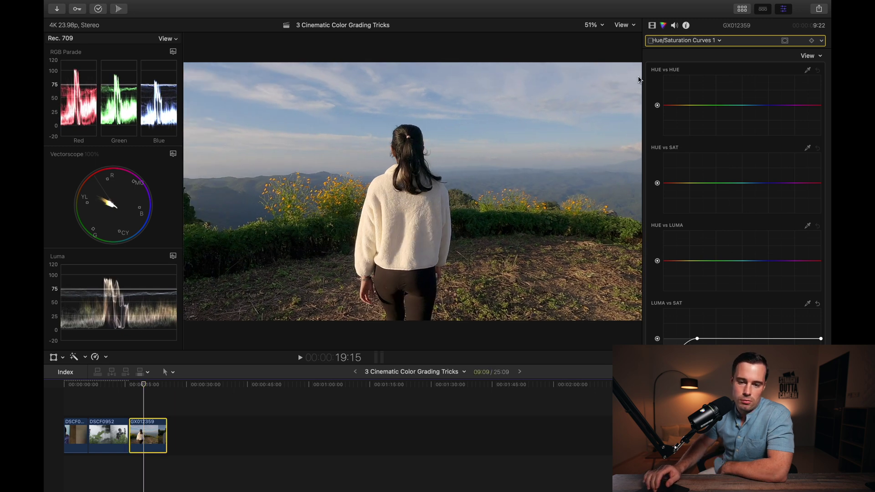
click(653, 25)
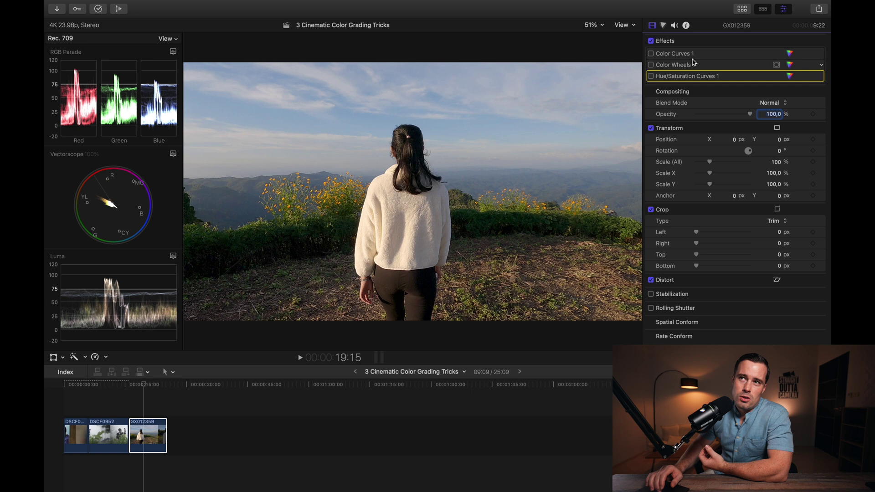
Enable Color Curves 1 on clip GX012359, show its curves, and compare the image with the correction off and on
click(651, 54)
click(701, 55)
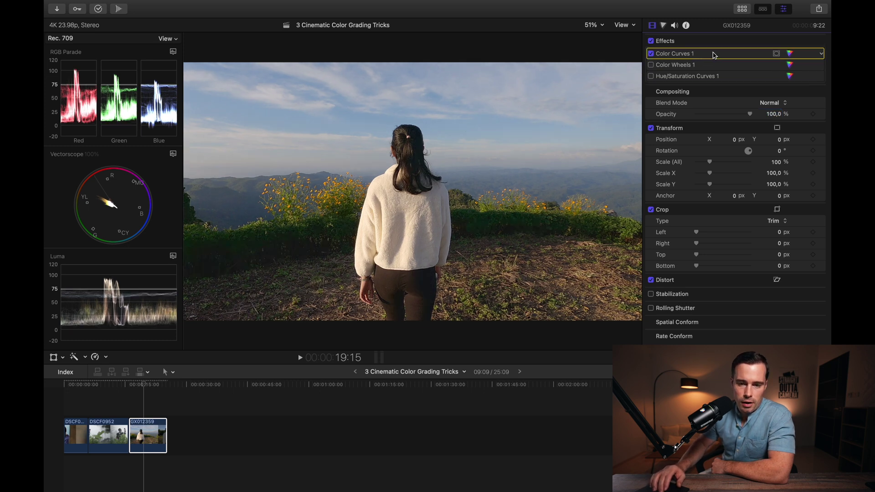
click(789, 54)
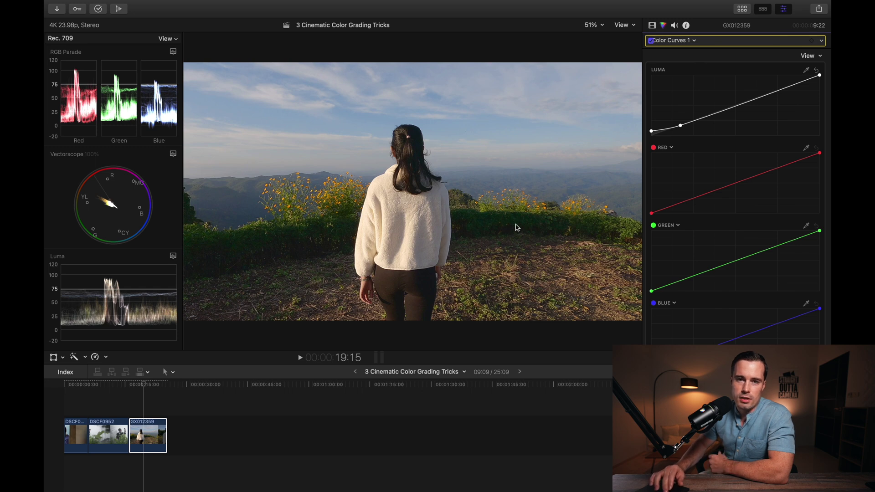
click(652, 41)
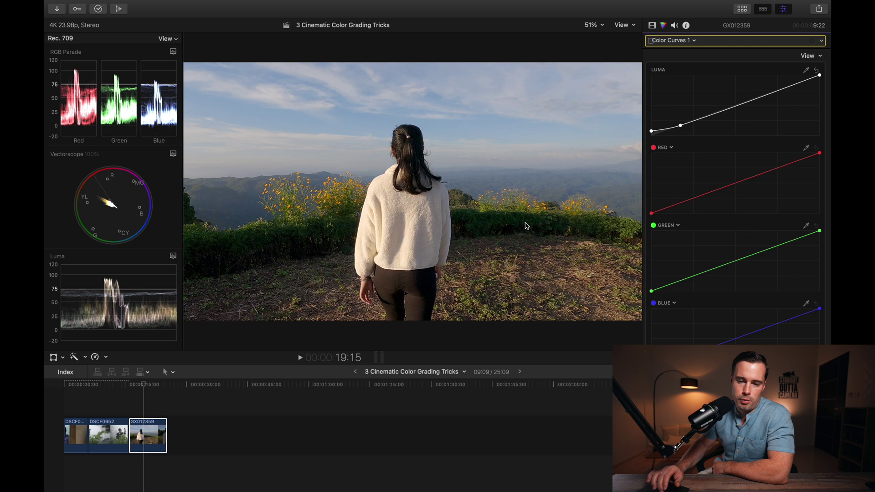
click(651, 41)
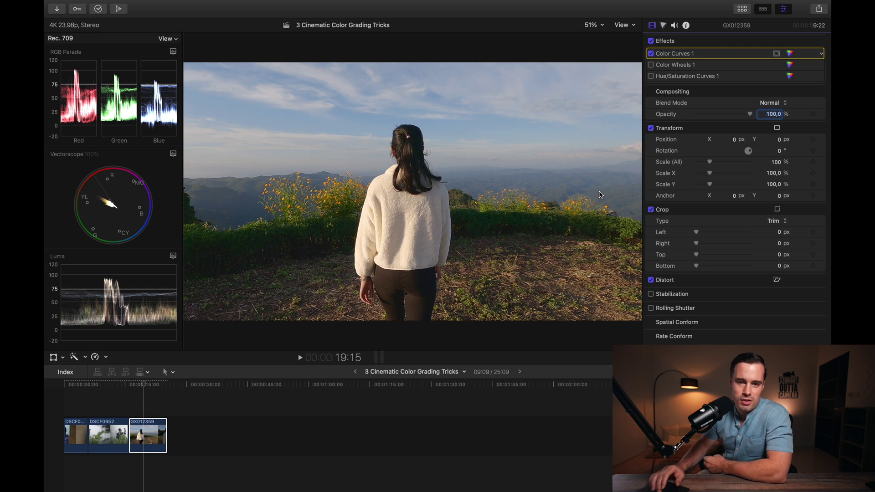
Enable Color Wheels 1 on clip GX012359 and examine the brightness adjustment of its shadows wheel
click(652, 65)
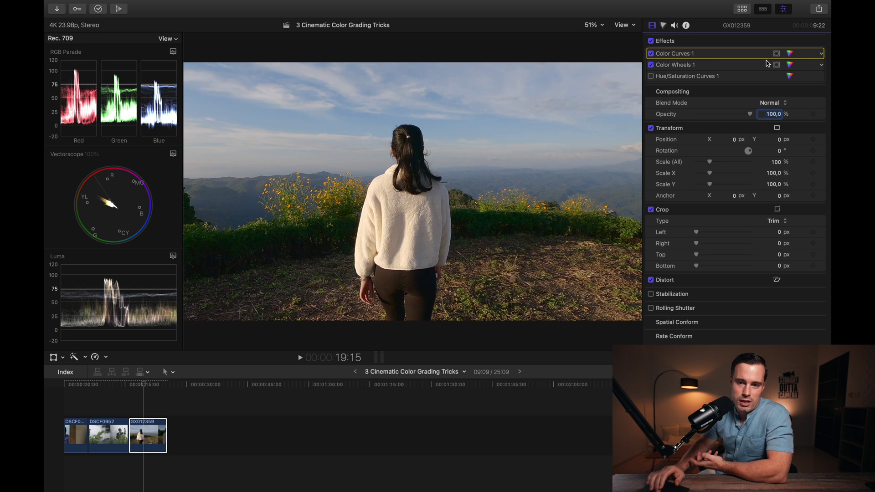
click(790, 65)
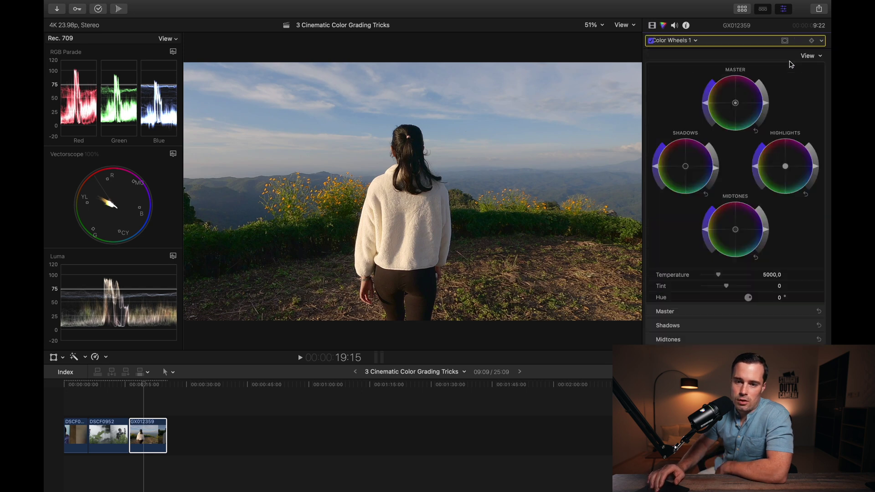
click(718, 173)
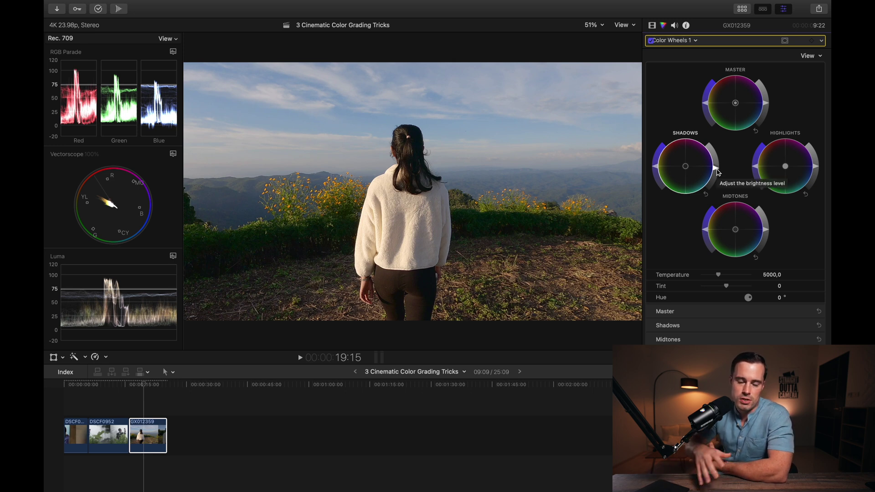
Compare clip GX012359 with all of its effects off and on
click(652, 26)
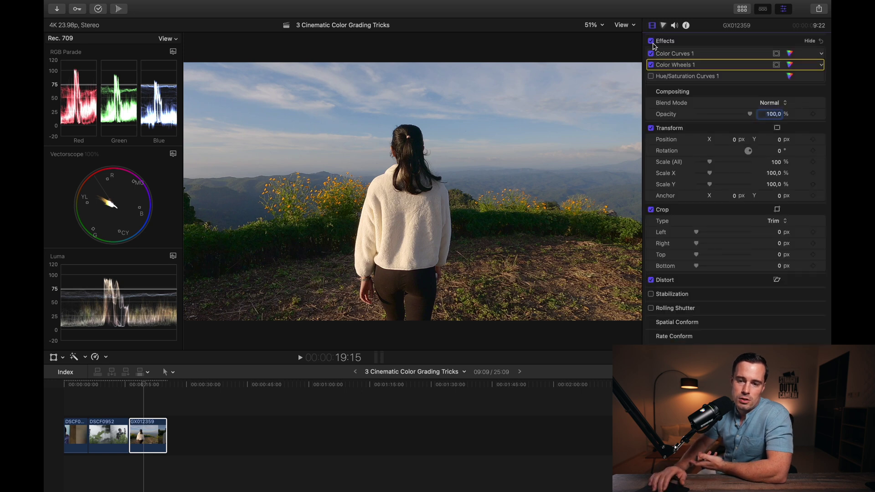
click(652, 42)
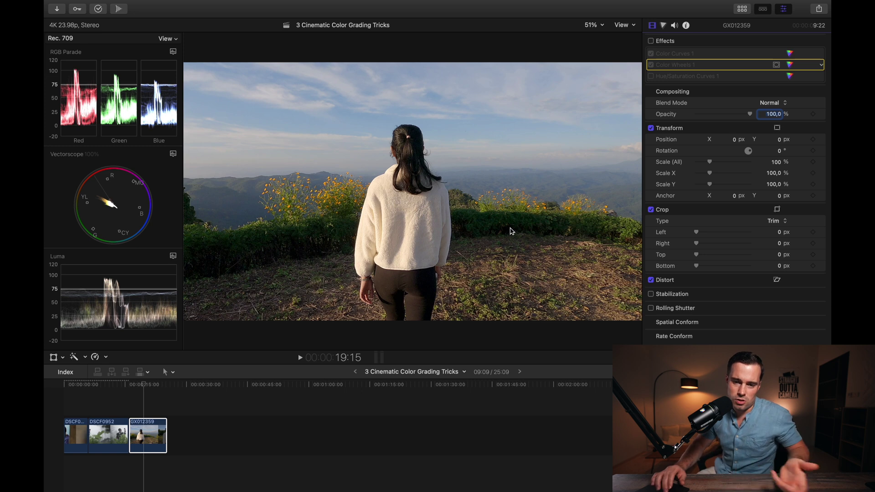
click(651, 41)
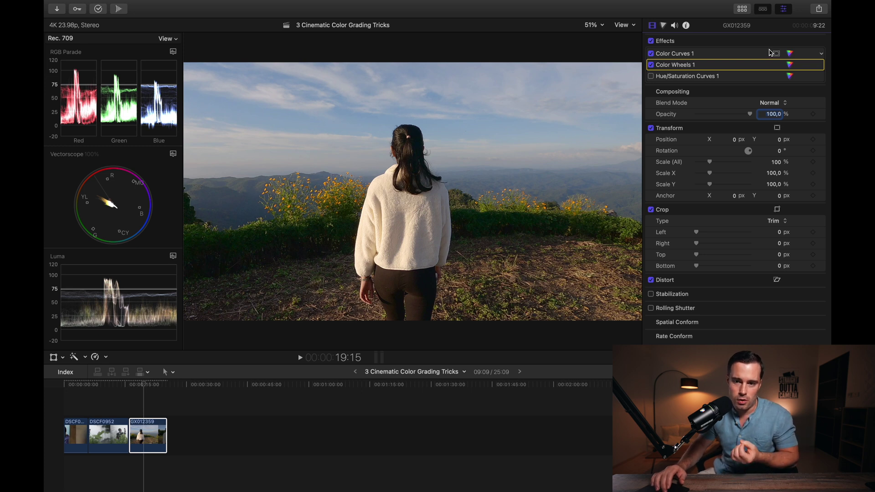
Raise the lower control point of the Color Curves 1 LUMA curve slightly, and compare the clip with all effects off and on
click(790, 54)
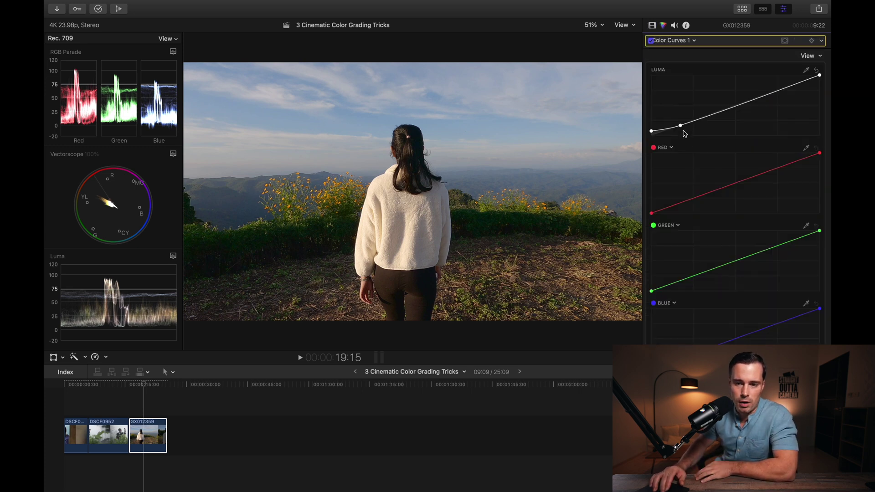
drag(682, 129, 689, 127)
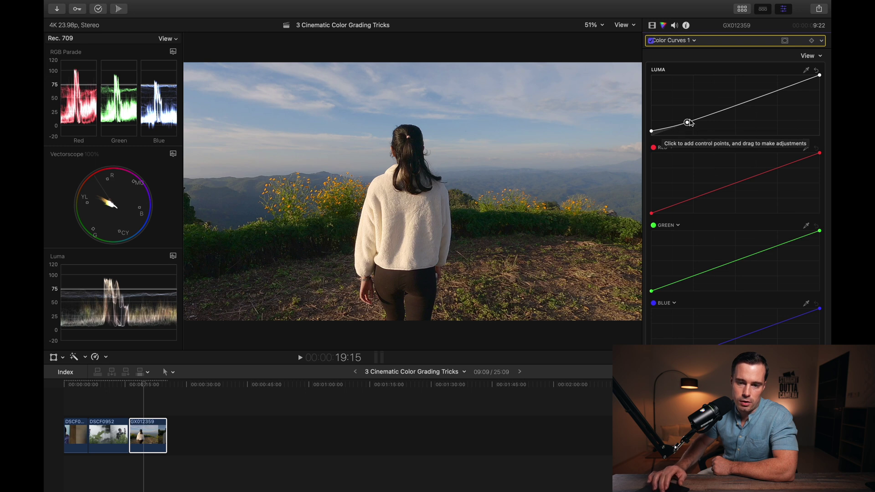
click(653, 25)
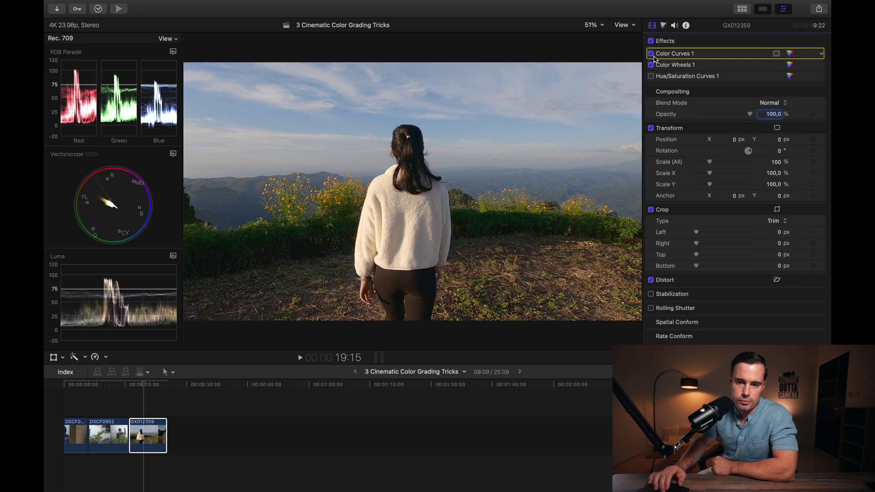
click(651, 41)
click(651, 41)
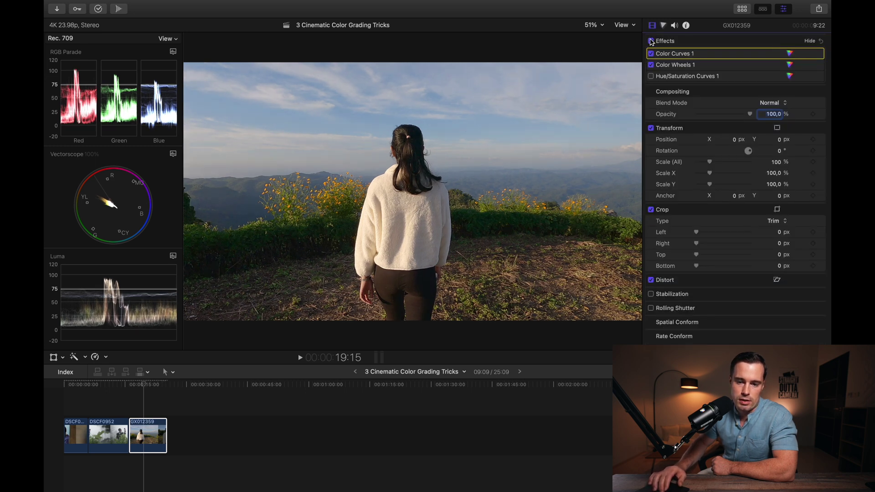
Compare clip GX012359 with all effects off and on and with Hue/Saturation Curves 1 off and on, leaving that correction enabled
click(651, 41)
click(651, 41)
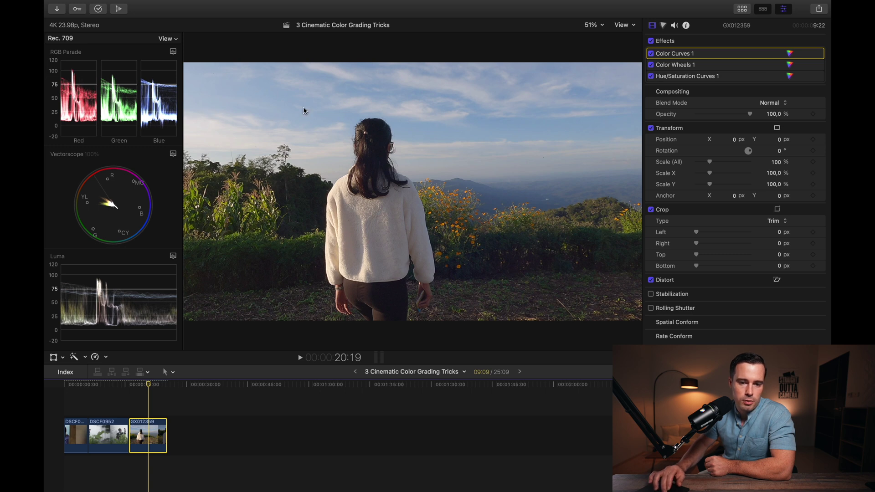
click(651, 76)
click(650, 76)
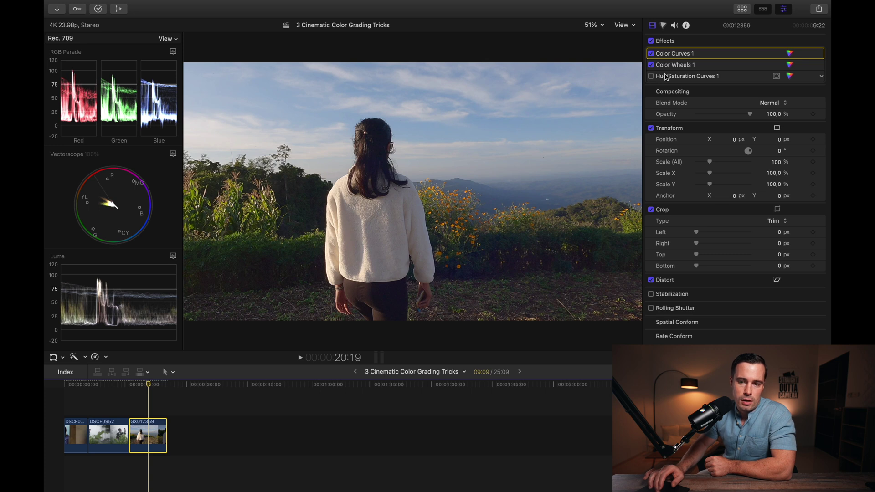
click(671, 76)
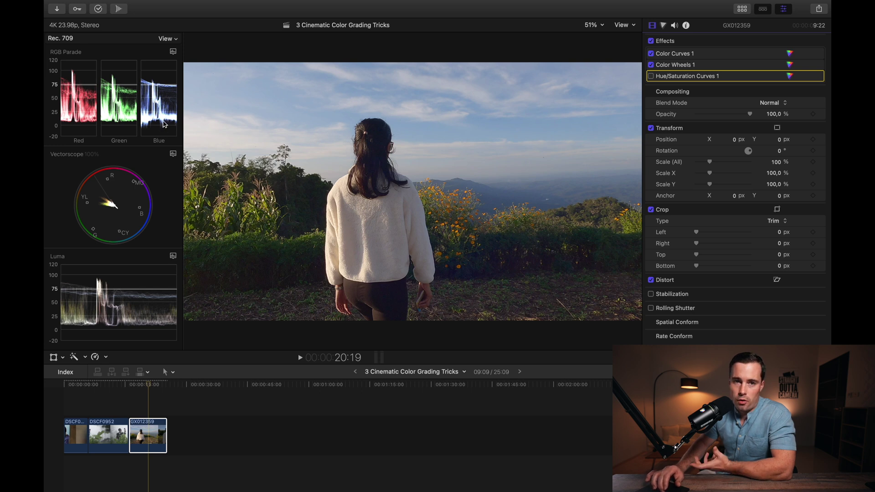
click(651, 76)
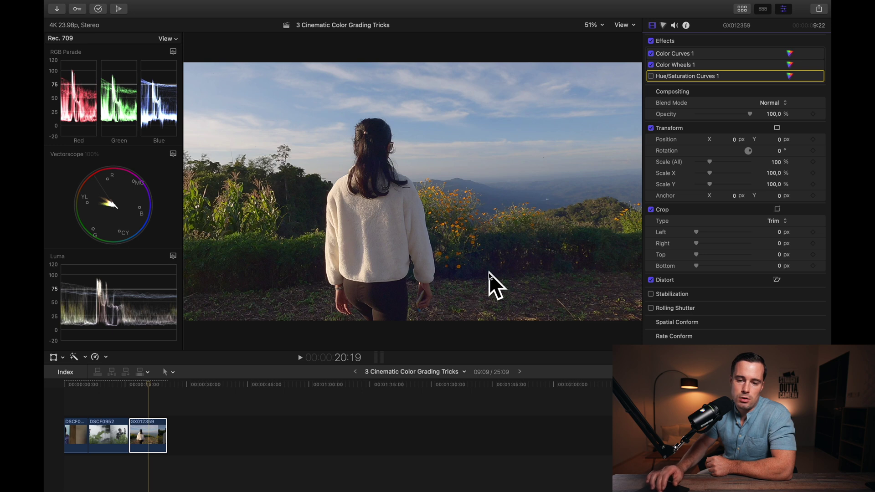
click(651, 77)
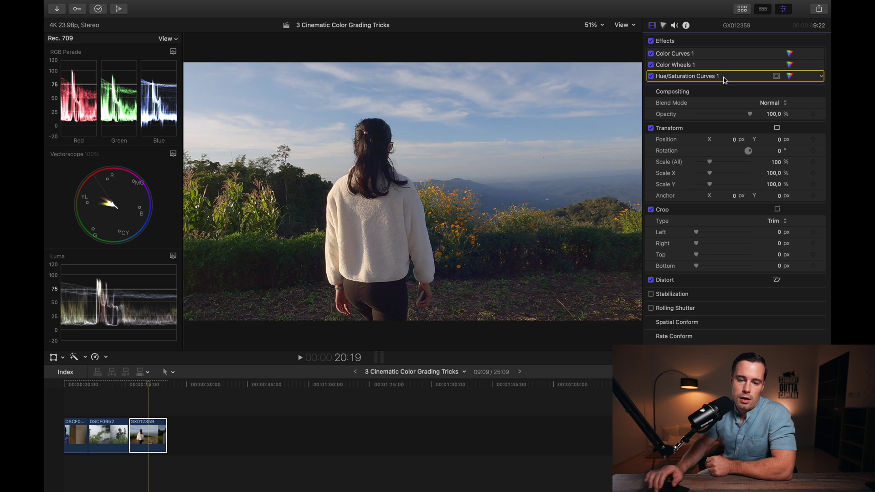
Reset the LUMA vs SAT curve of Hue/Saturation Curves 1, add a control point in the shadows, and lower the darkest endpoint to minimum saturation
click(790, 76)
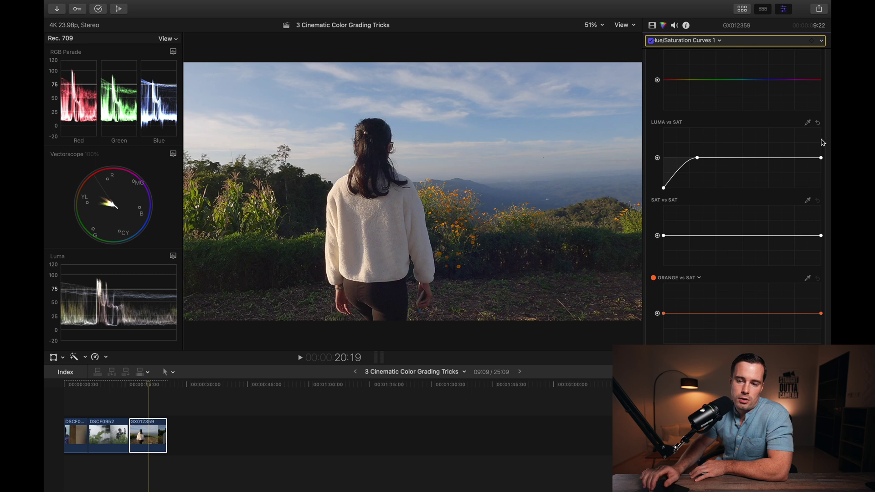
click(819, 123)
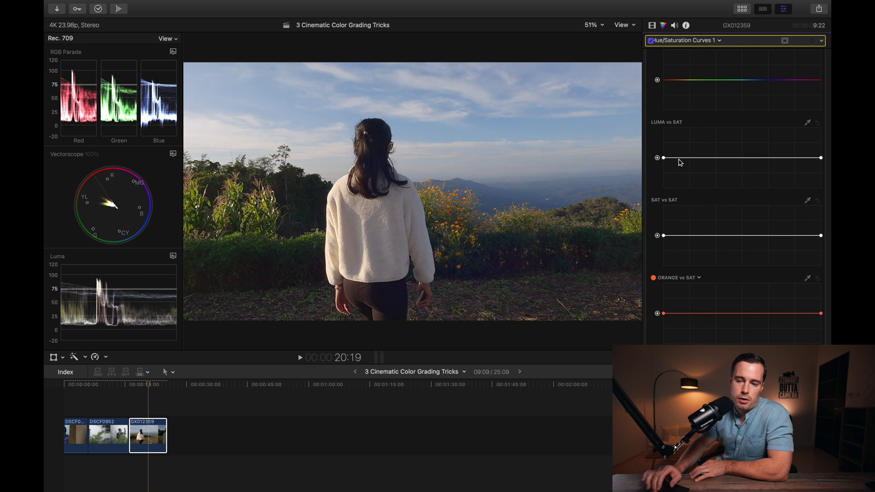
click(696, 158)
drag(663, 158, 664, 188)
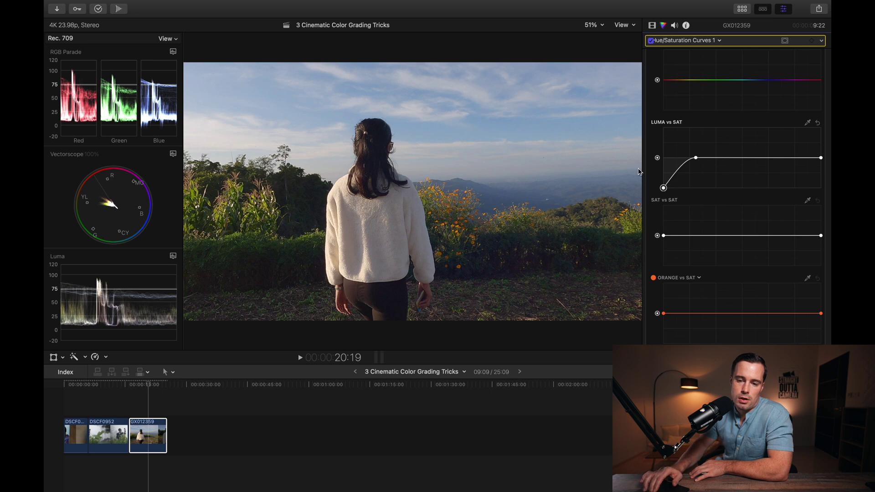